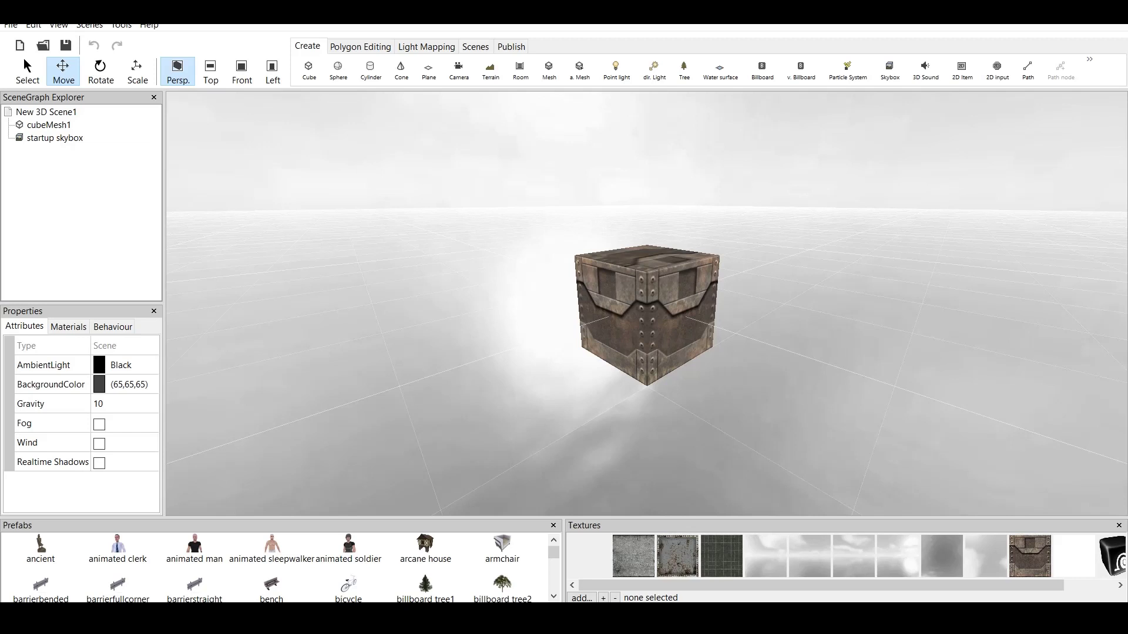
Start a new file without keeping the current scene and load the Terrain example app
left_click(10, 25)
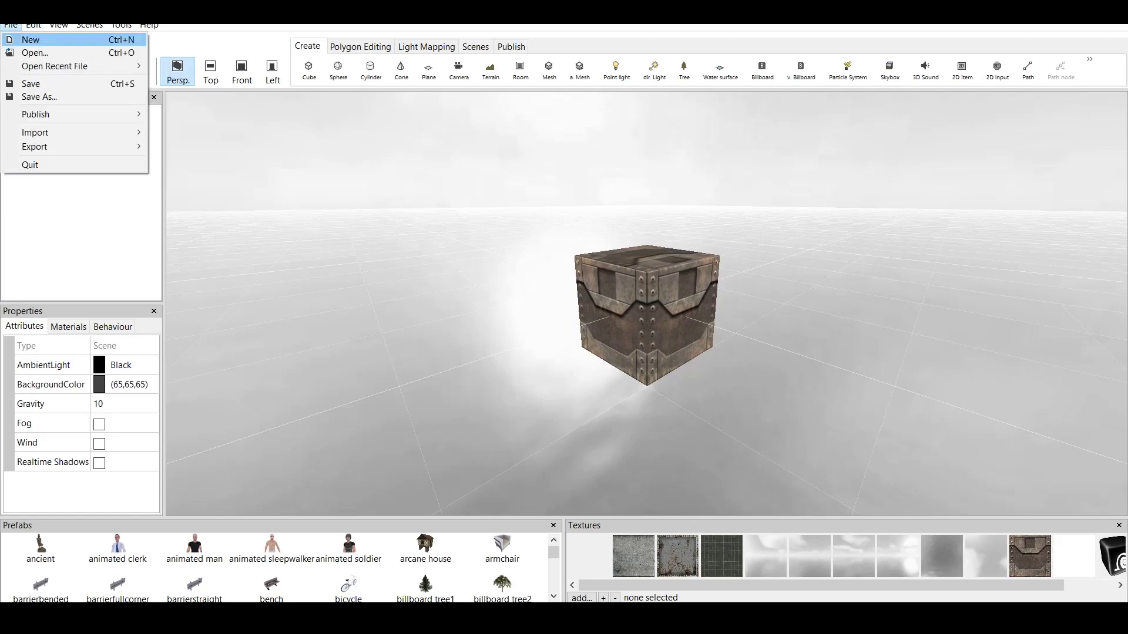
left_click(31, 40)
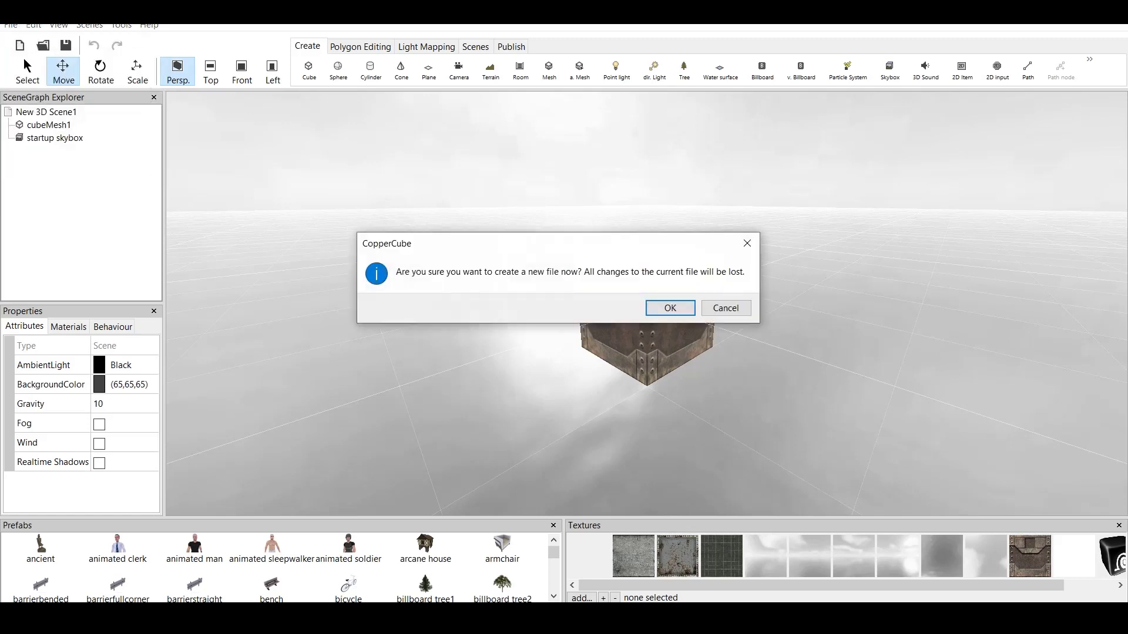
left_click(669, 307)
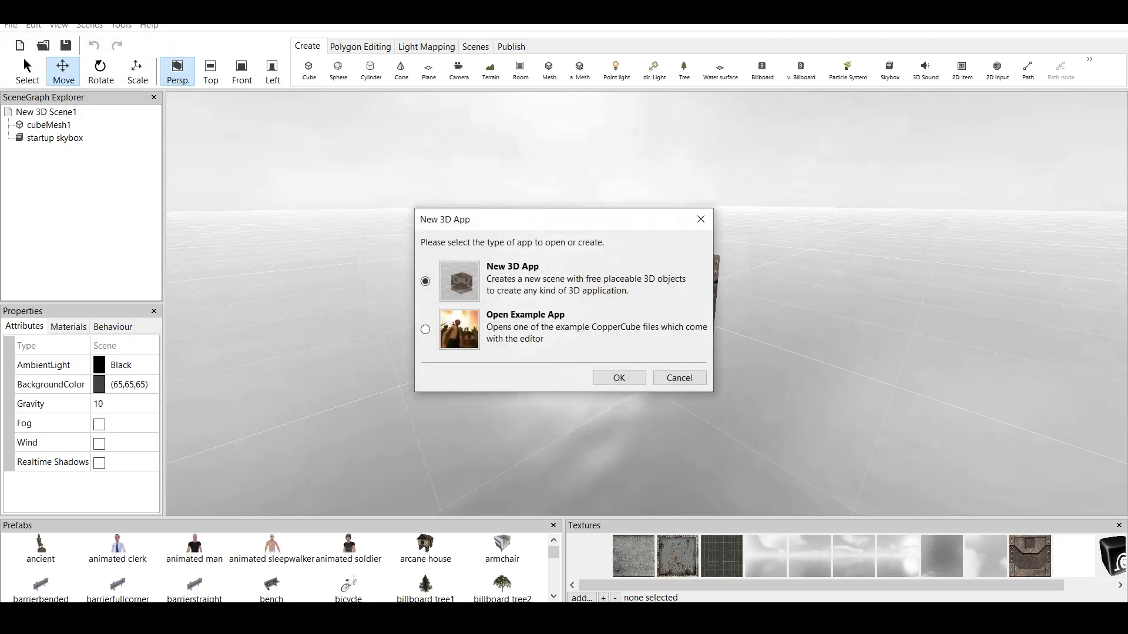
left_click_drag(573, 223, 588, 225)
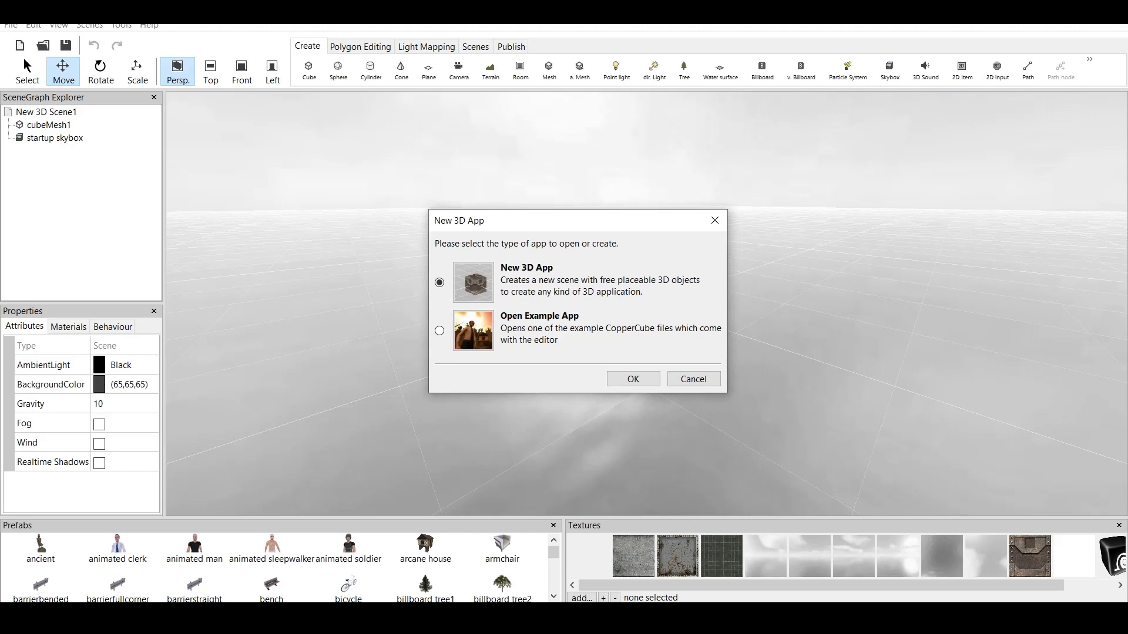
left_click(438, 330)
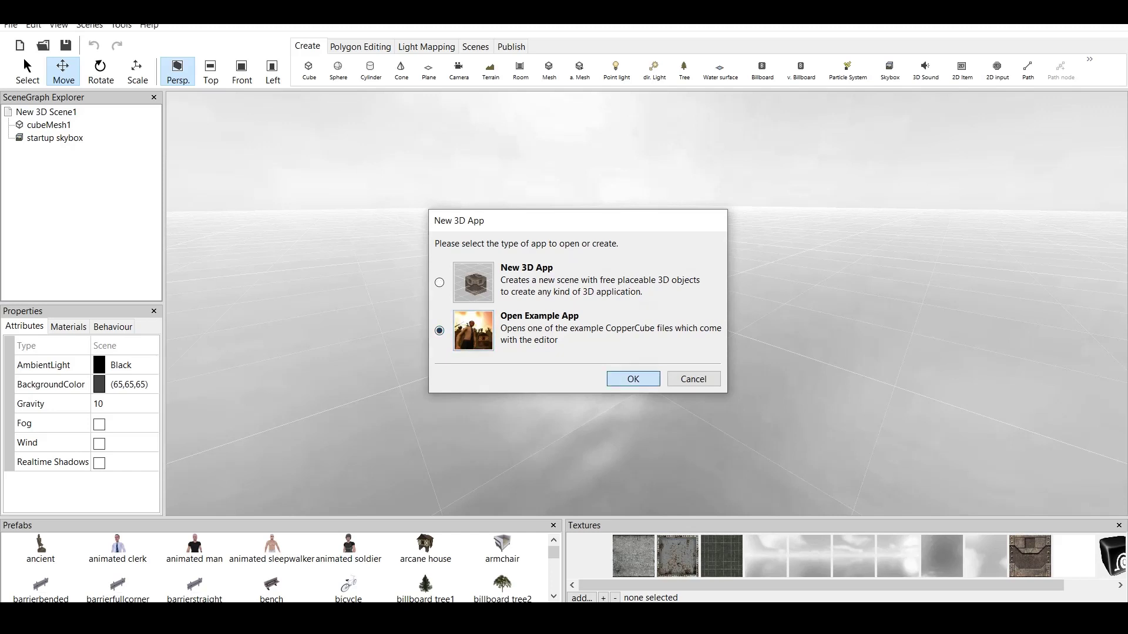
left_click(633, 379)
left_click_drag(540, 211, 563, 221)
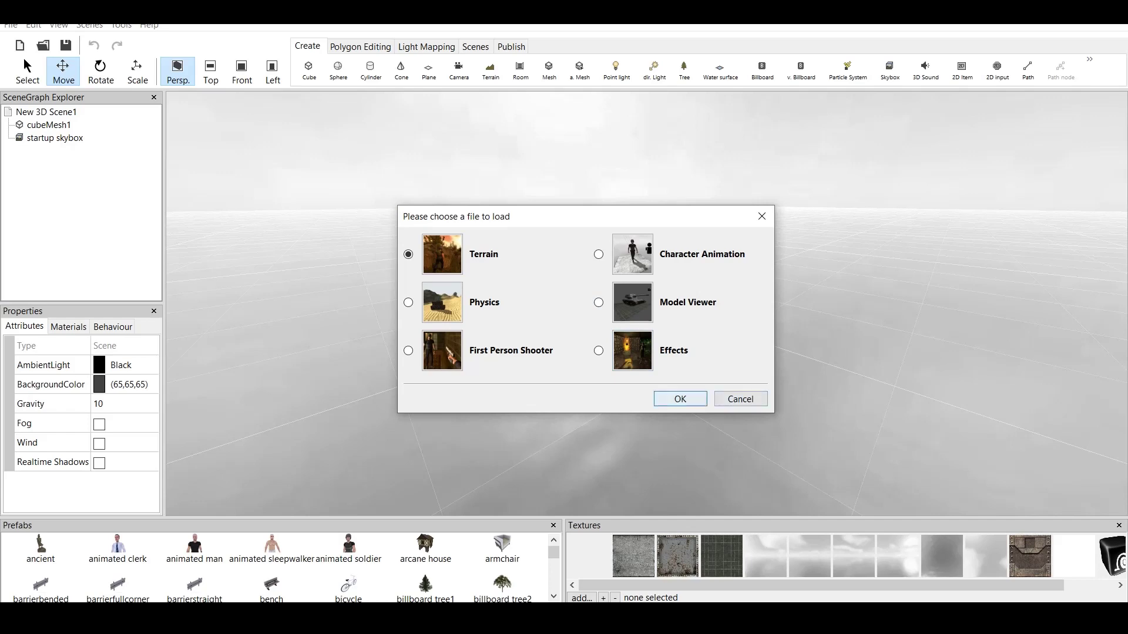
key("Return")
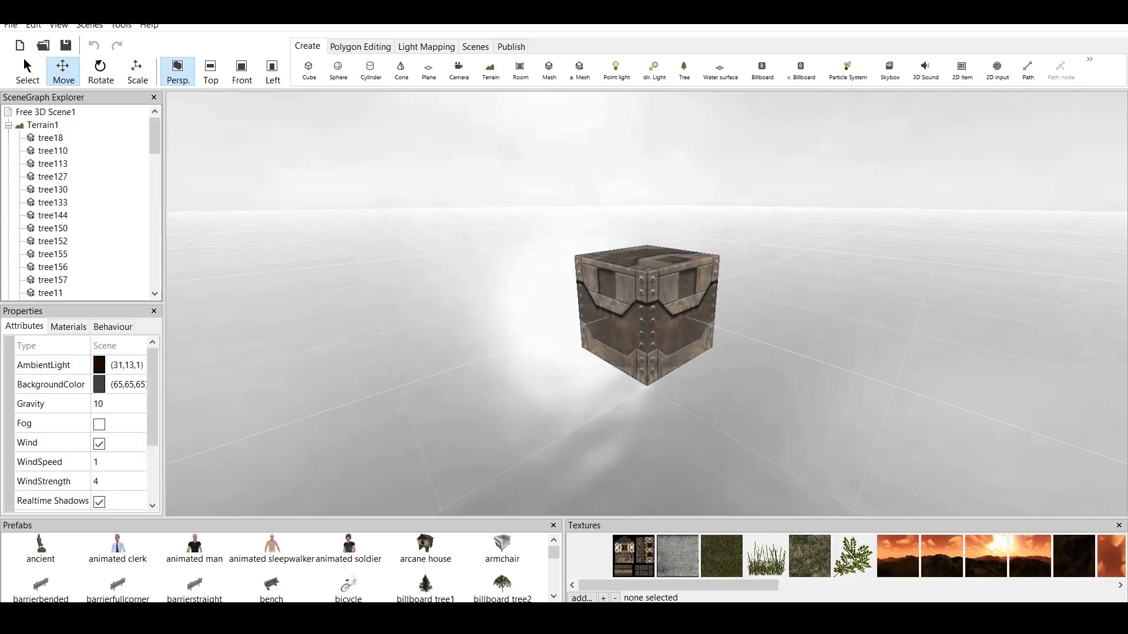
Turn off the Bloom effect in the terrain scene's post effects and close the effect settings
scroll(646, 303, "up", 3)
scroll(646, 303, "down", 5)
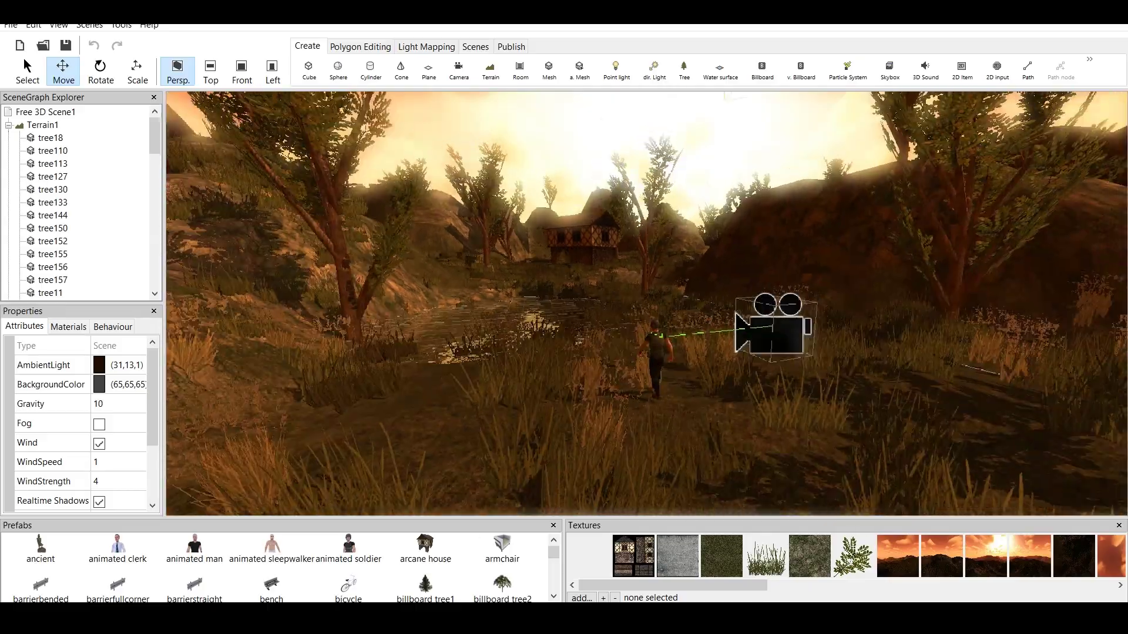
right_click_drag(646, 303, 646, 353)
scroll(646, 303, "down", 5)
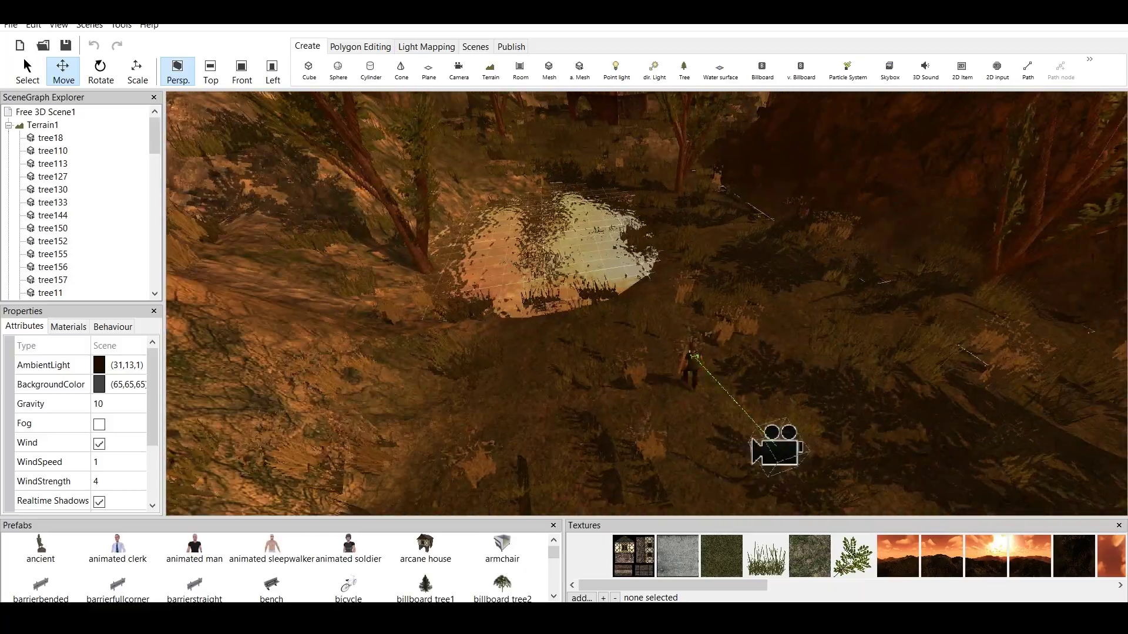
right_click_drag(646, 303, 646, 364)
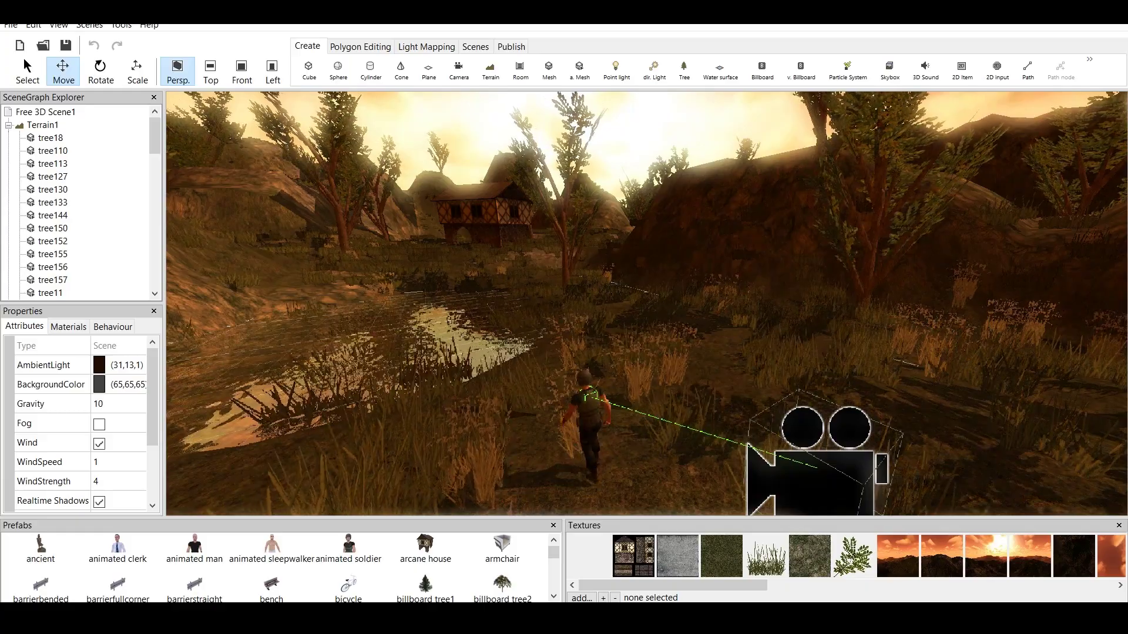
left_click(476, 47)
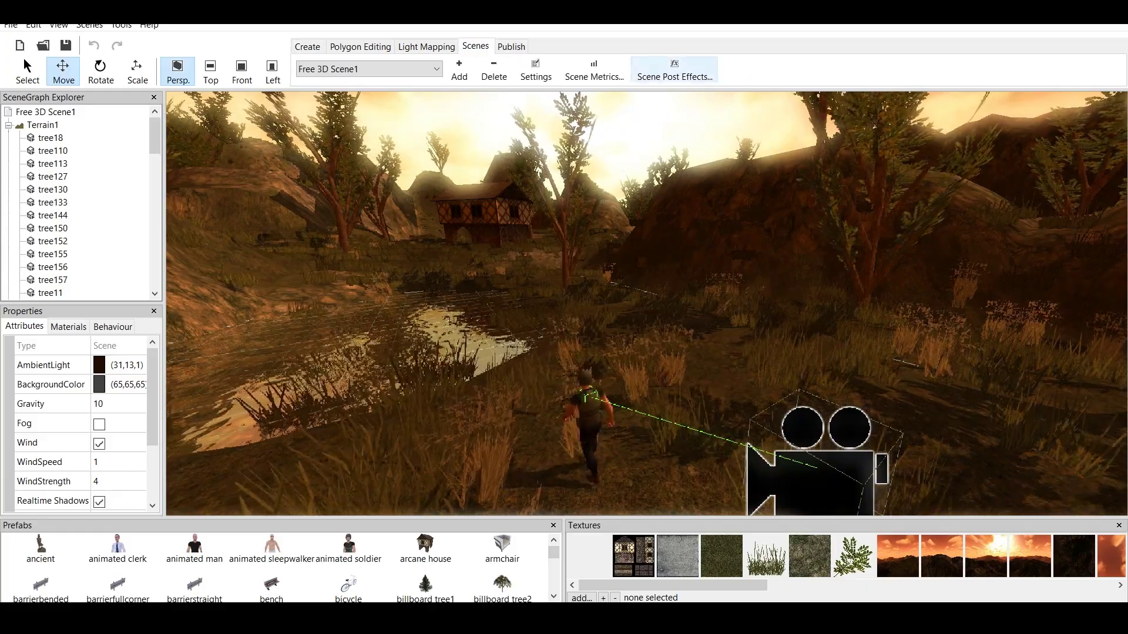
left_click(674, 69)
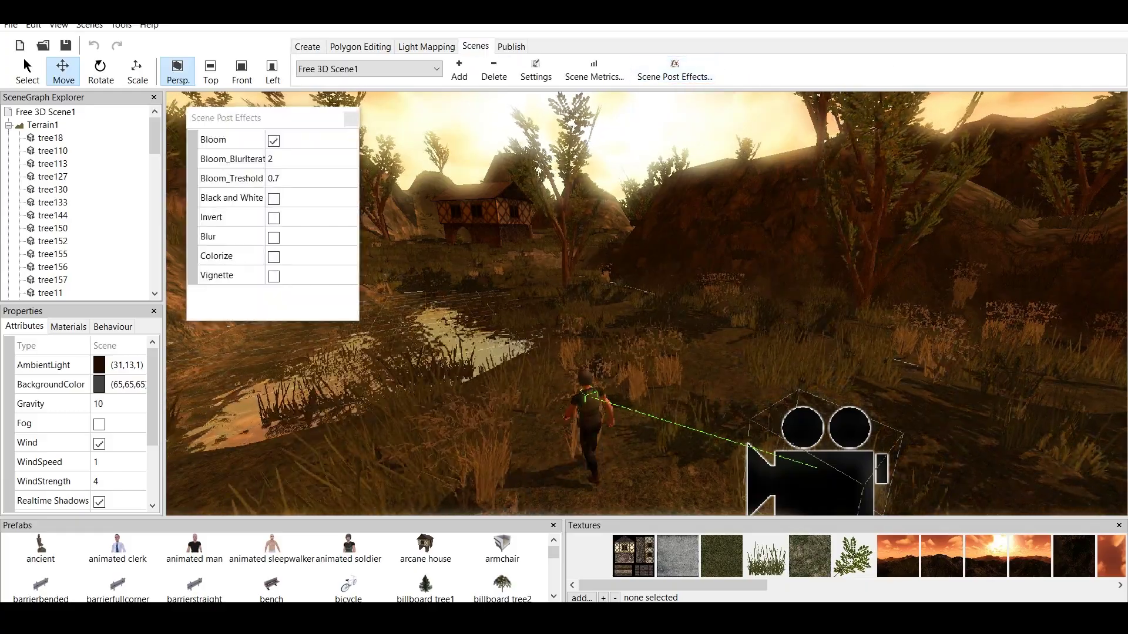
left_click(351, 118)
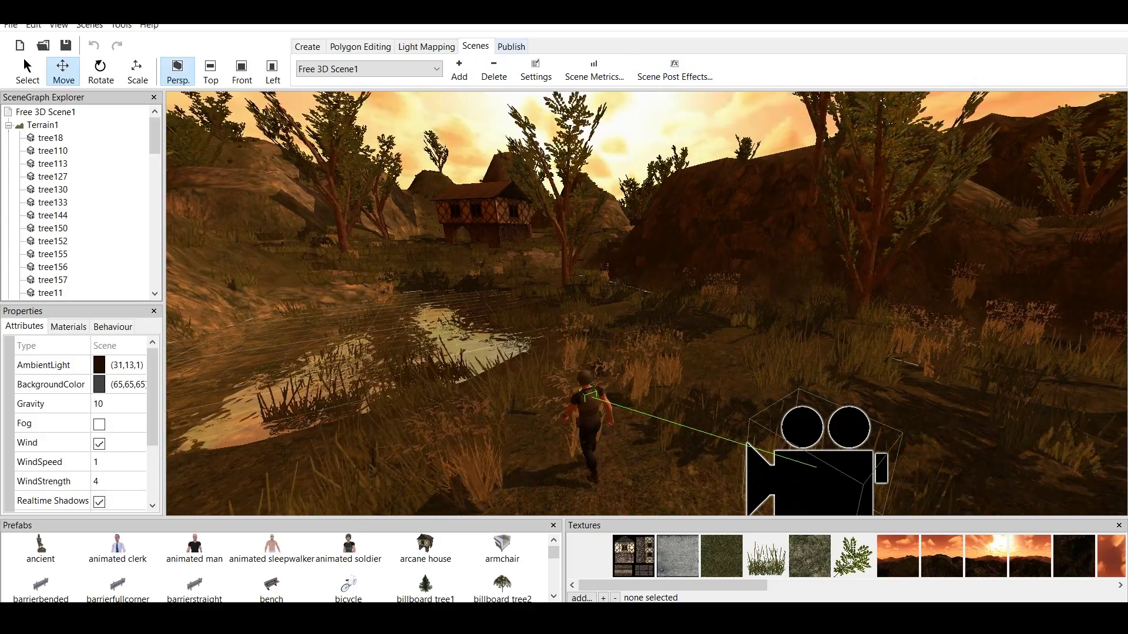
Publish the terrain scene as a Windows (.exe) test, walk the soldier through the water and past the house, and end the test
left_click(510, 47)
left_click(450, 70)
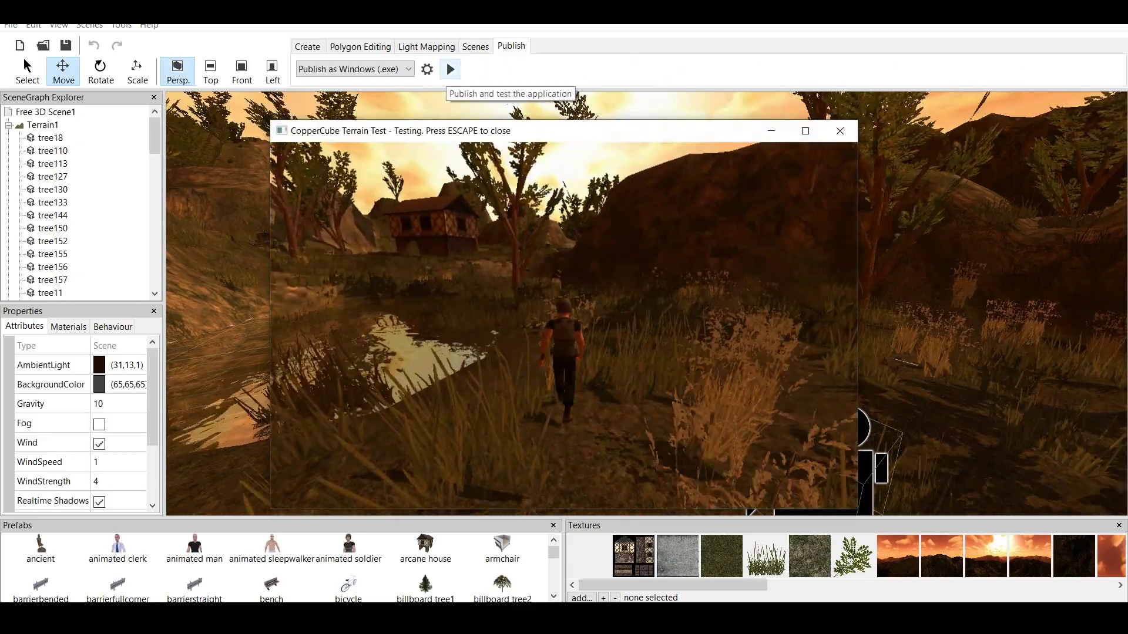
key("w")
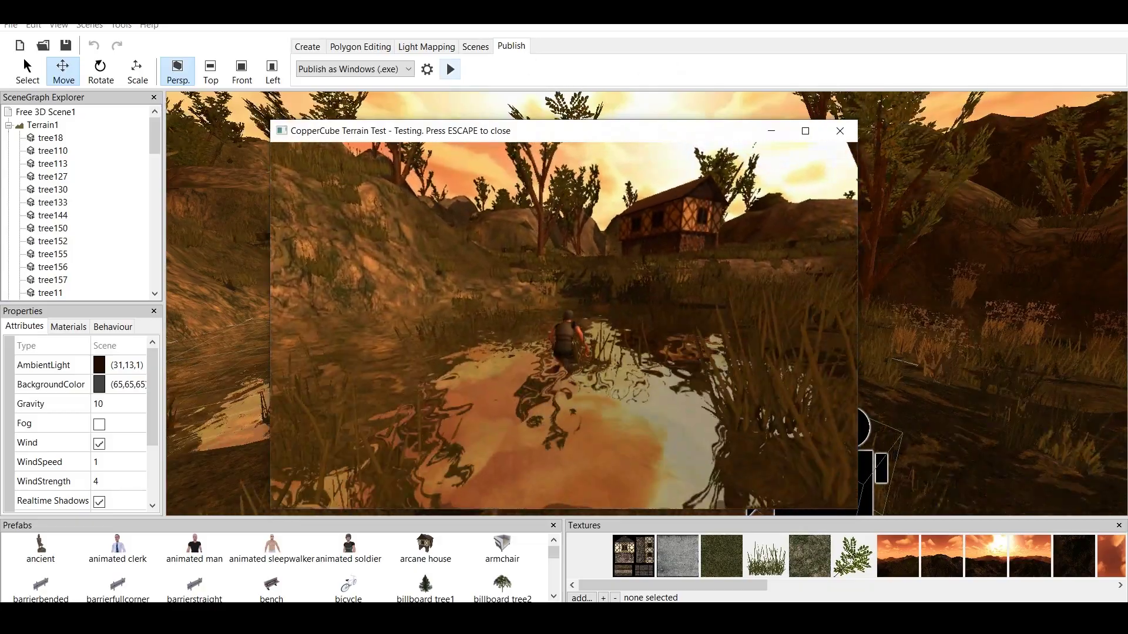
key("w")
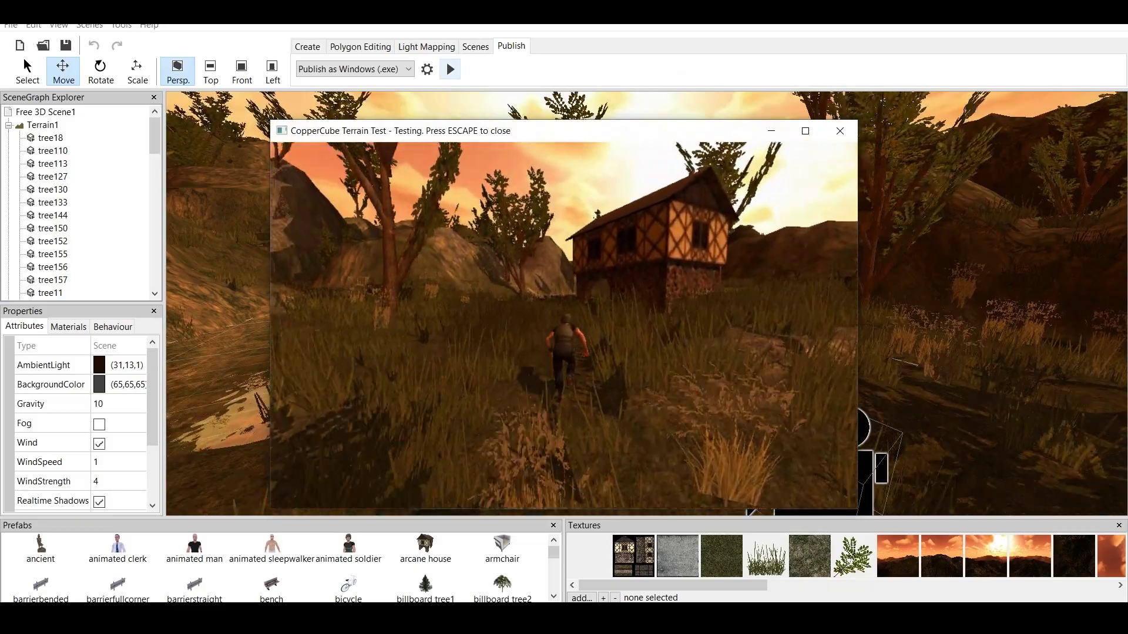
key("w")
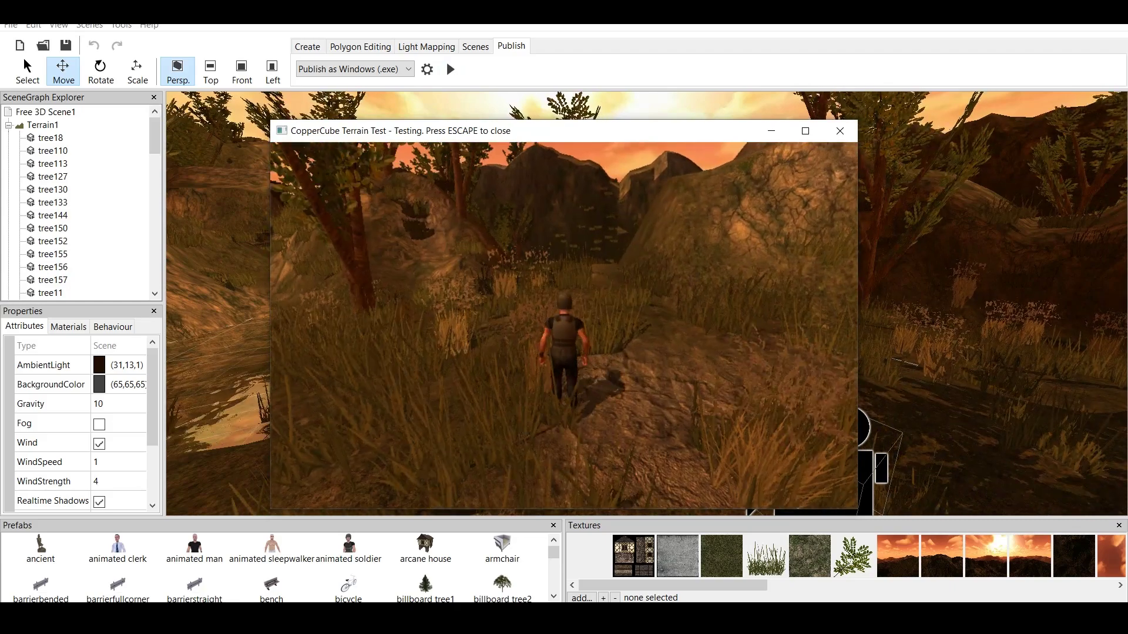
key("Escape")
Collapse Terrain1 in the scene graph and delete it from the scene
scroll(646, 304, "down", 4)
scroll(646, 304, "up", 3)
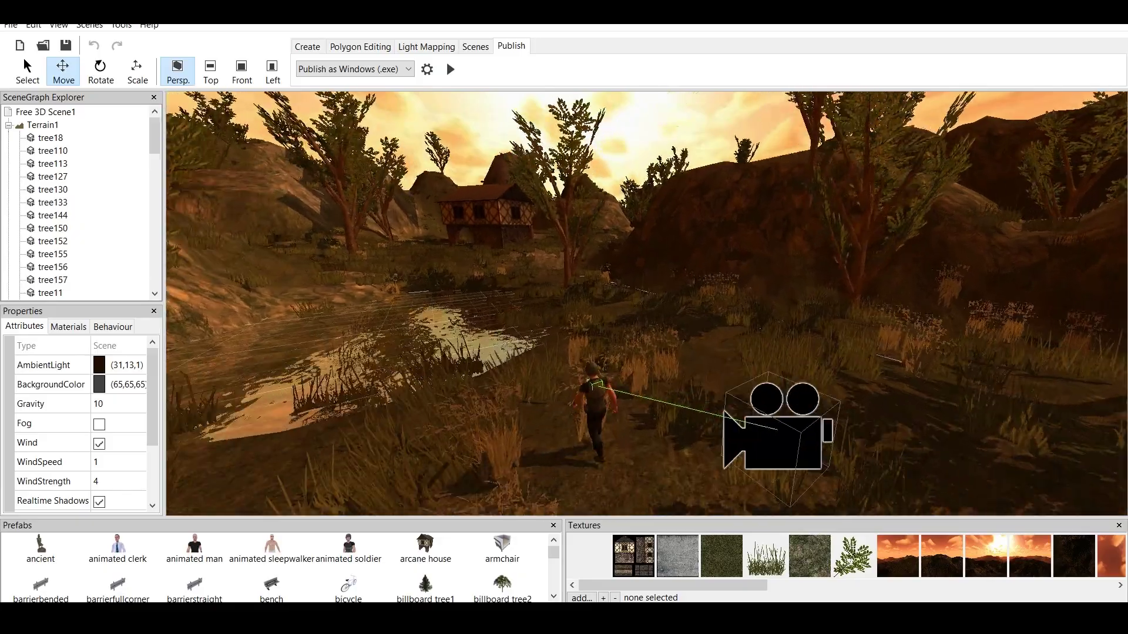
key("Left")
scroll(646, 304, "down", 3)
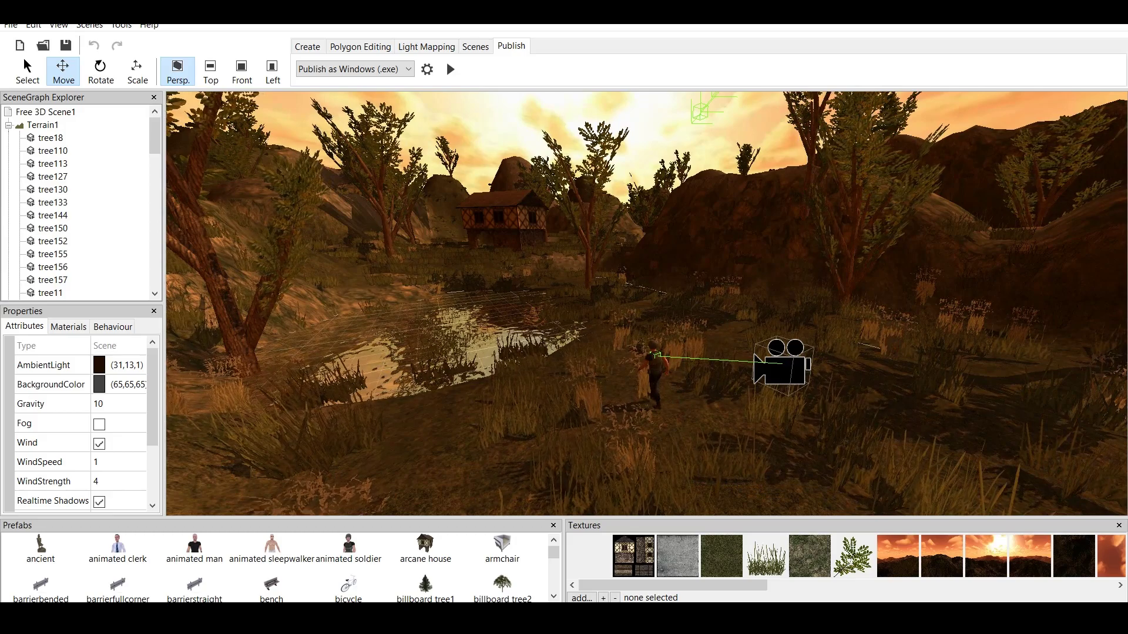
left_click(8, 125)
left_click(42, 125)
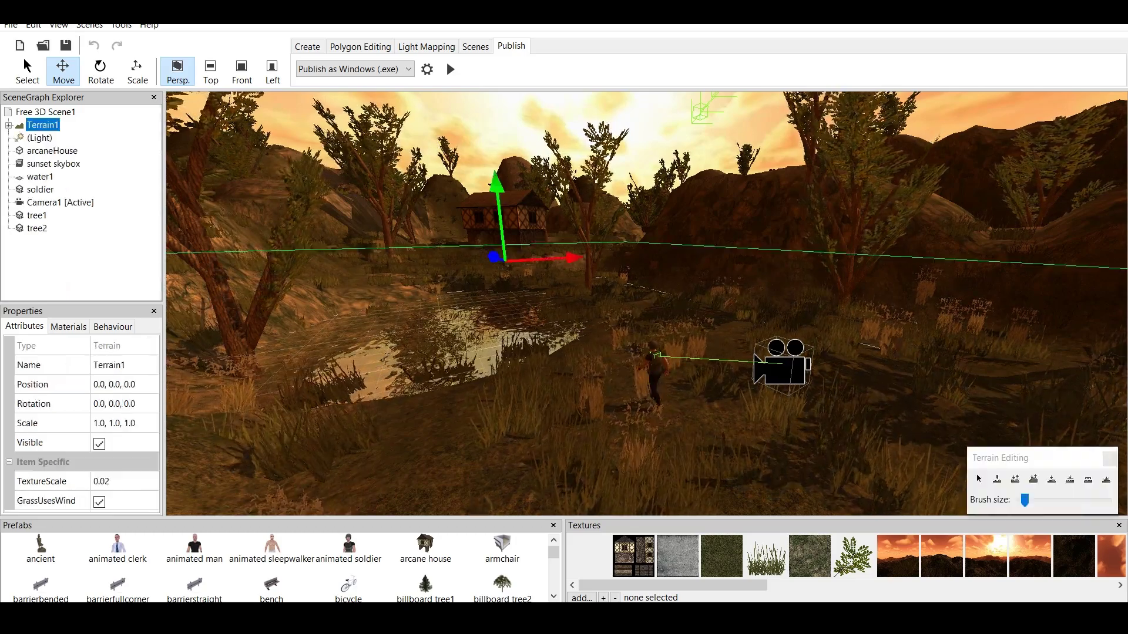
right_click(36, 127)
left_click(68, 150)
Create a new terrain with trees and grass in the scene to replace the deleted one
left_click(308, 47)
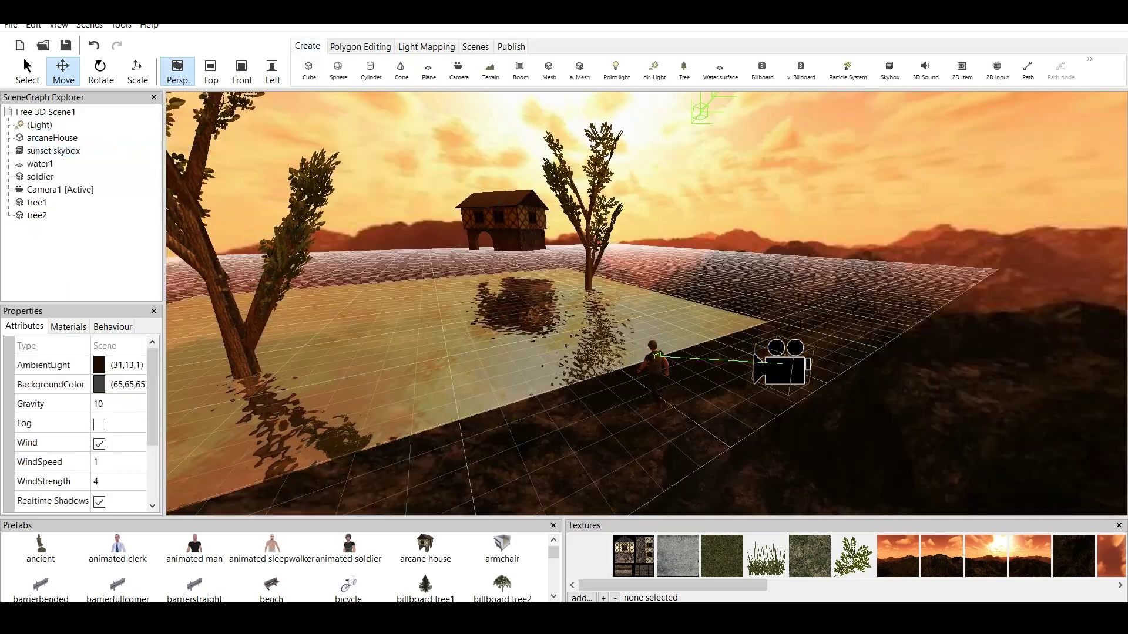
left_click(490, 71)
left_click(598, 408)
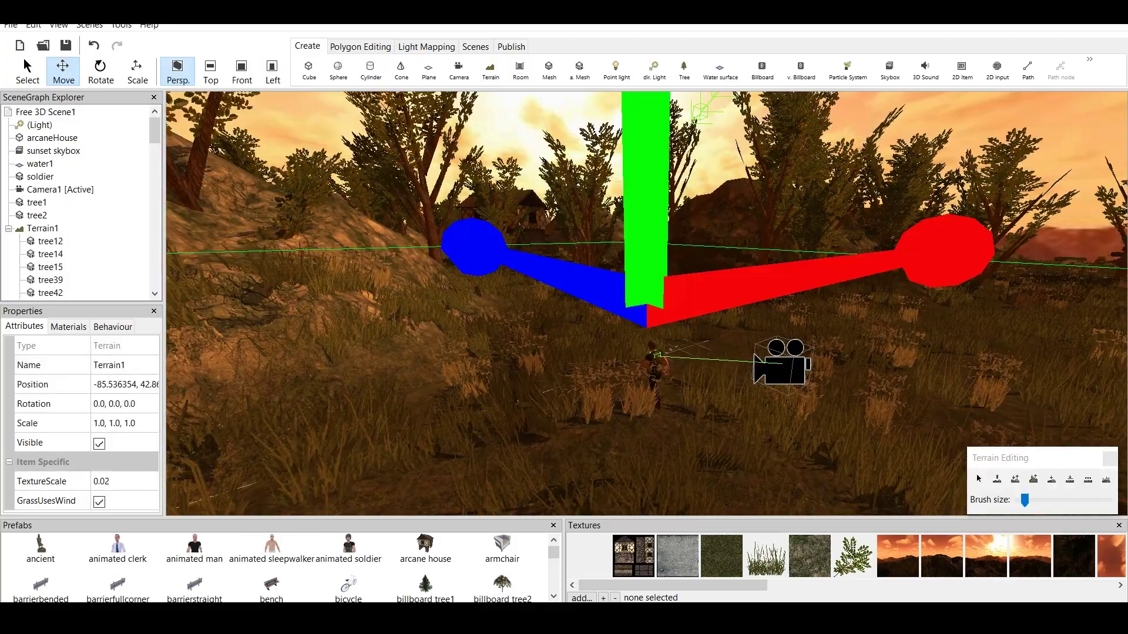
Run a Windows test of the scene with the new terrain, move the soldier around, and close the test
left_click(510, 47)
left_click(450, 69)
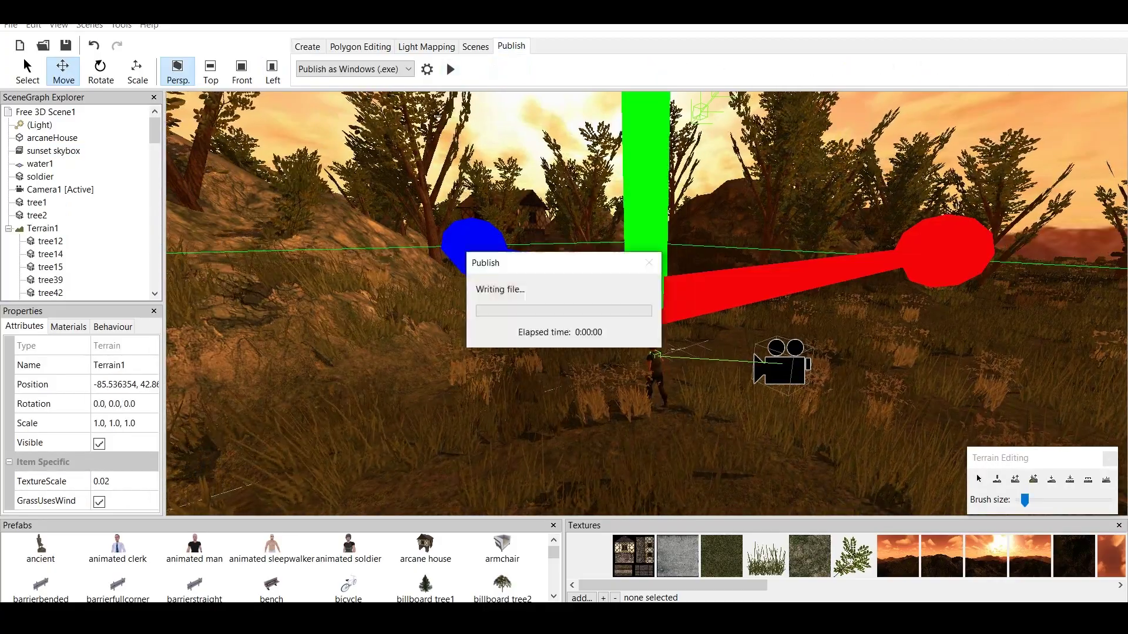
key("Up")
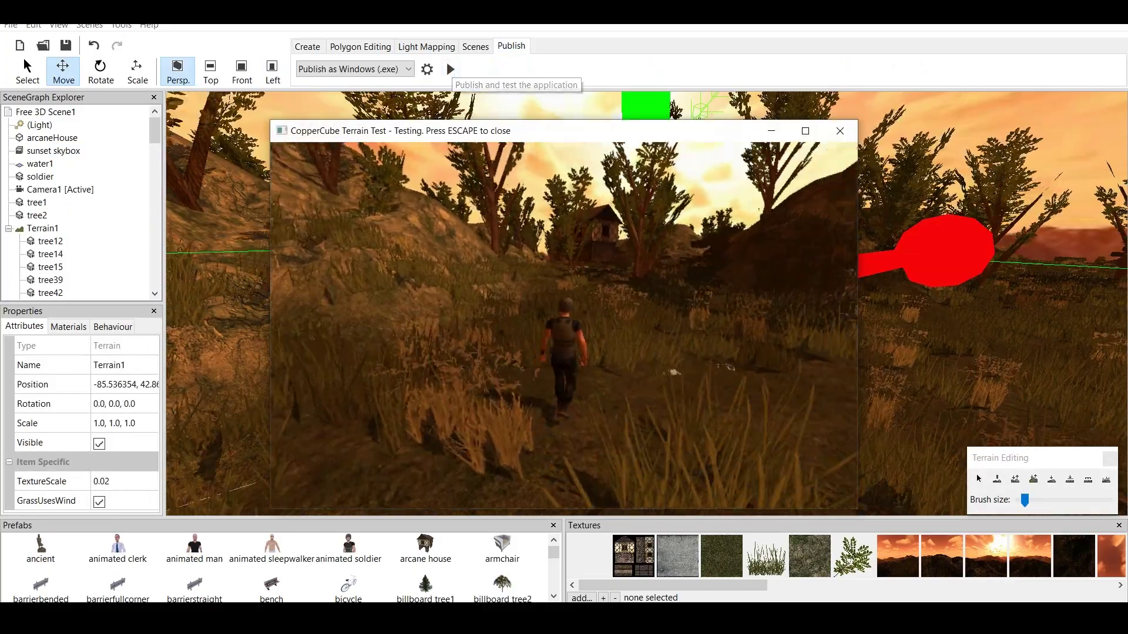
key("Right")
key("Escape")
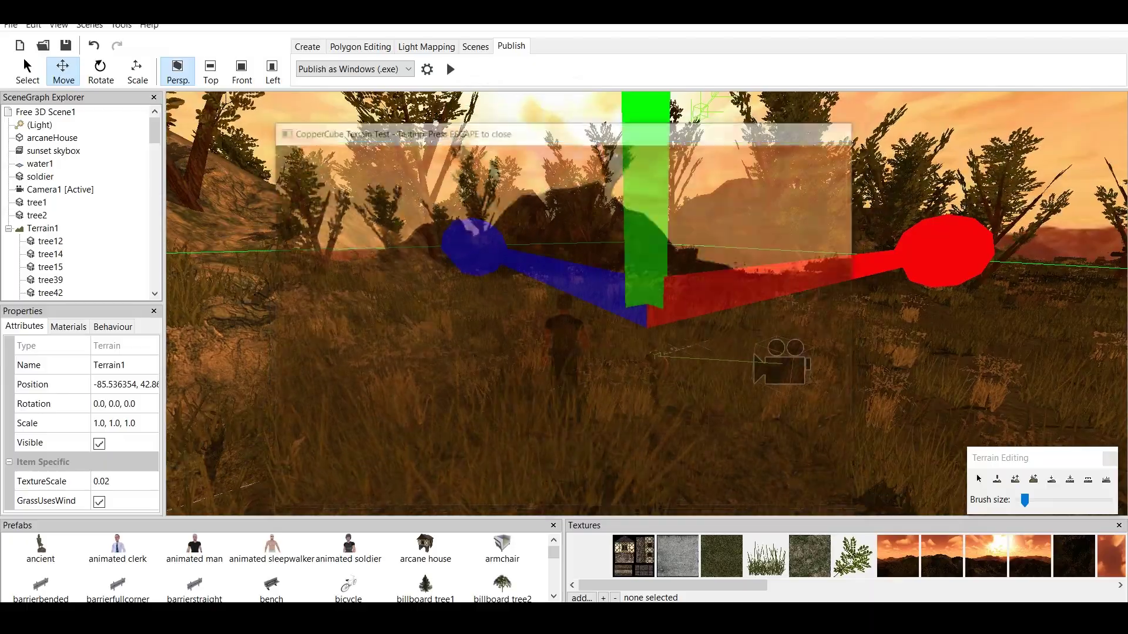
Undo the last position change of the new terrain
scroll(646, 303, "up", 3)
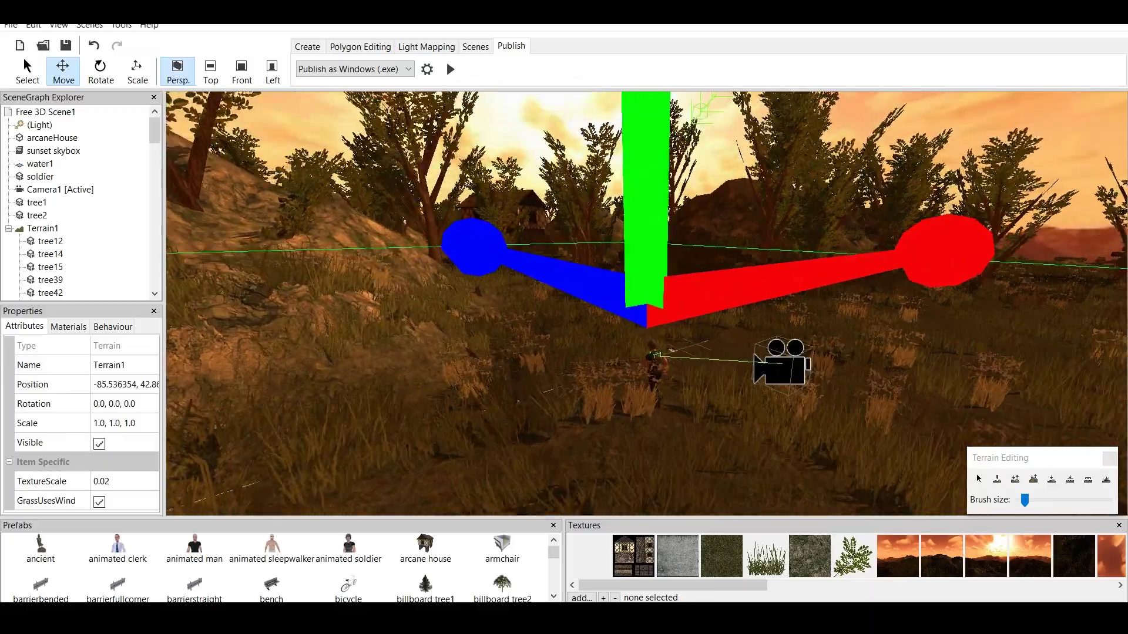
scroll(646, 303, "up", 3)
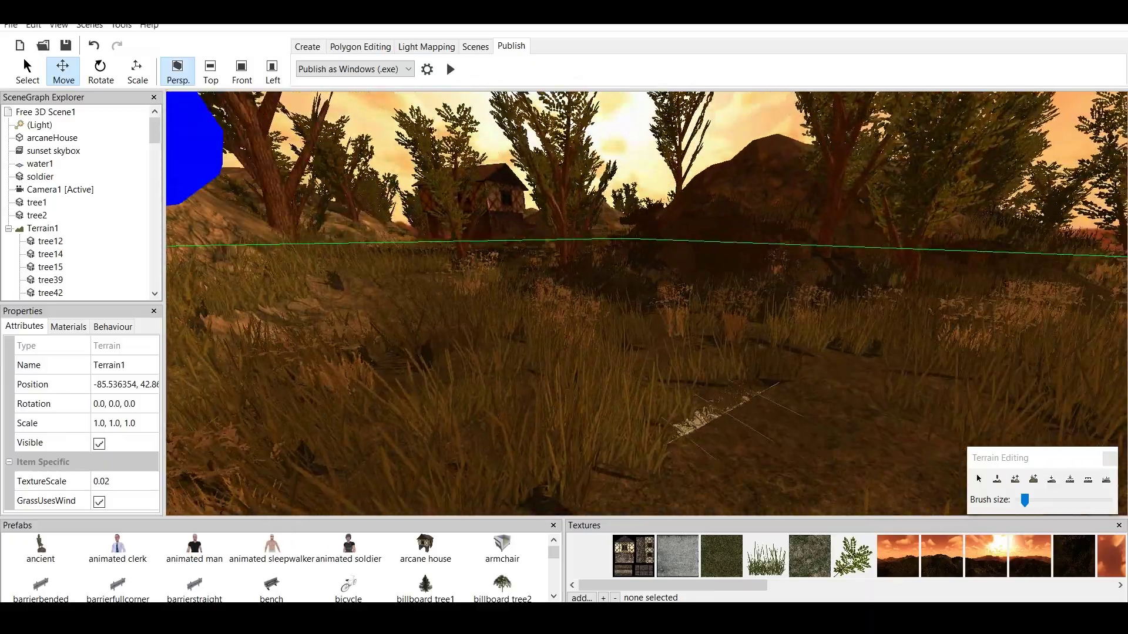
middle_click_drag(646, 303, 528, 246)
key("ctrl+z")
scroll(632, 275, "down", 3)
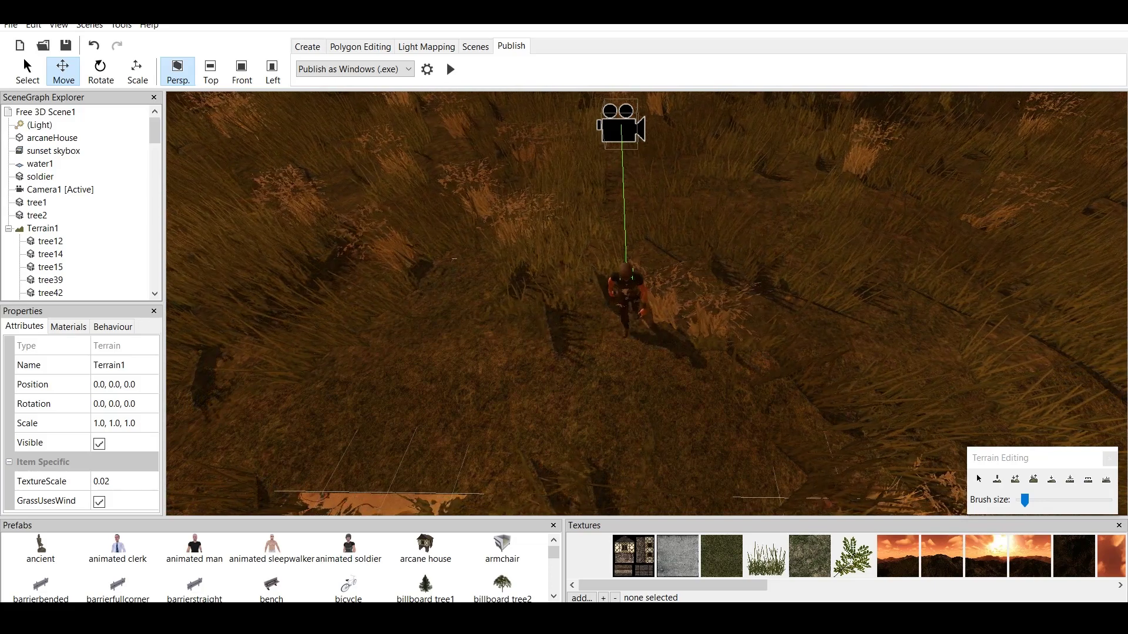
Start a new file again and load the Physics example app
left_click(11, 25)
key("Down")
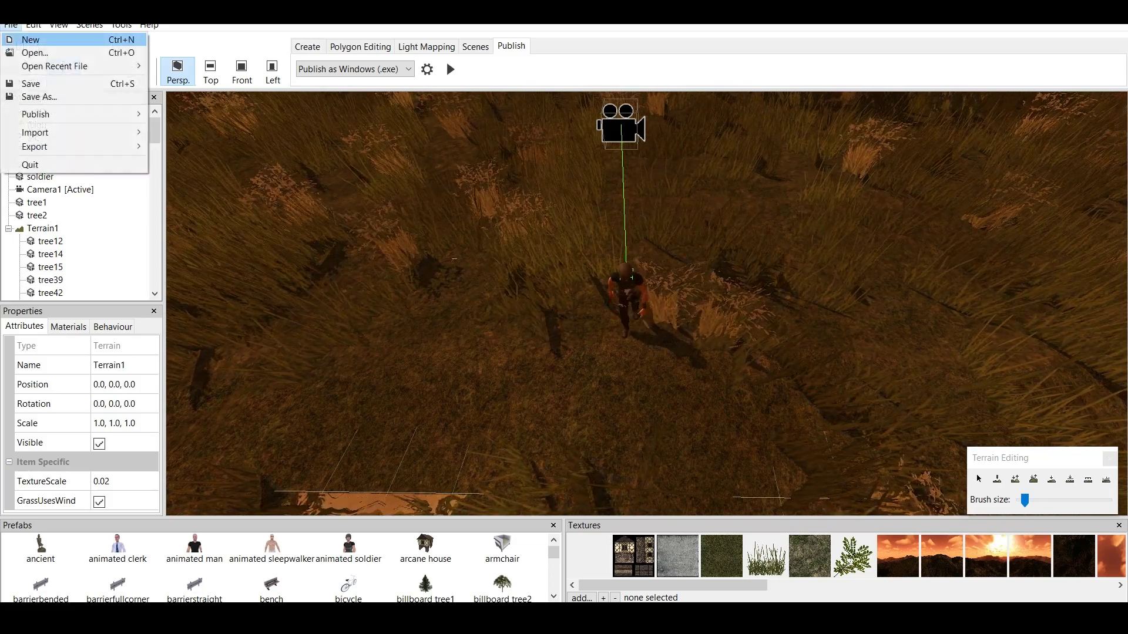
key("Return")
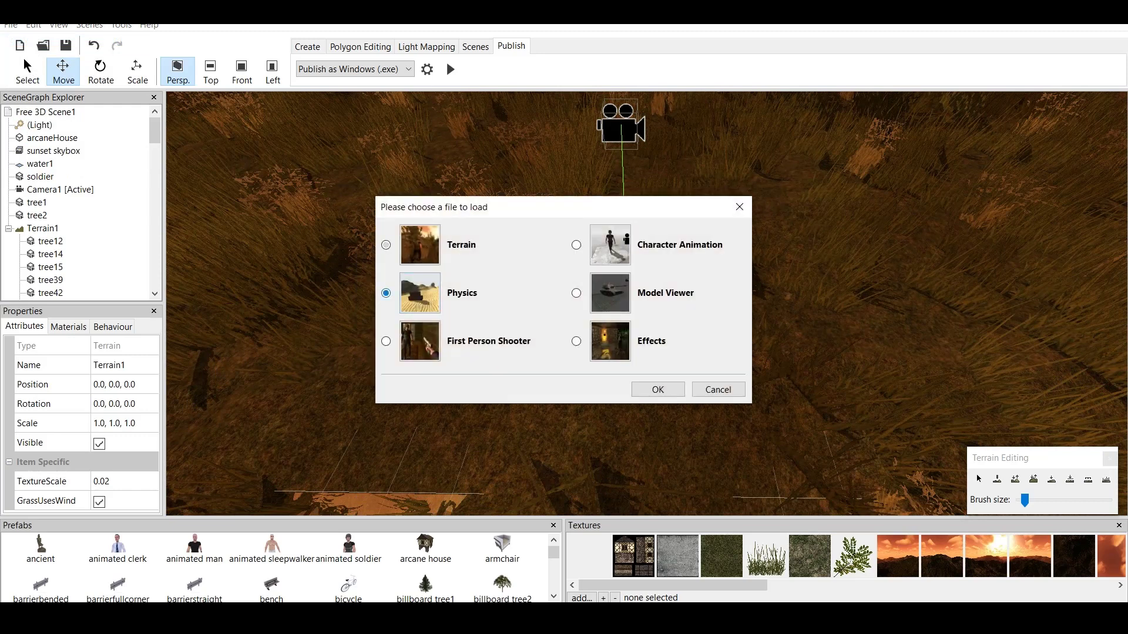
key("Return")
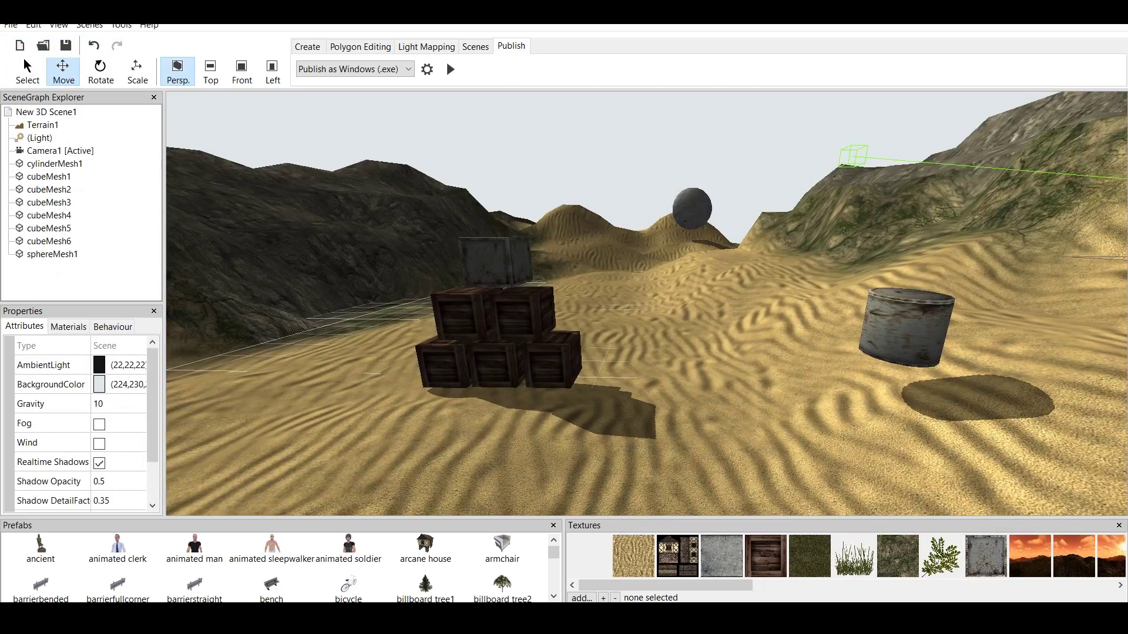
Run a Windows test of the Physics scene and walk into the stack of crates
scroll(646, 303, "up", 3)
scroll(646, 303, "down", 6)
scroll(646, 303, "up", 3)
left_click(448, 68)
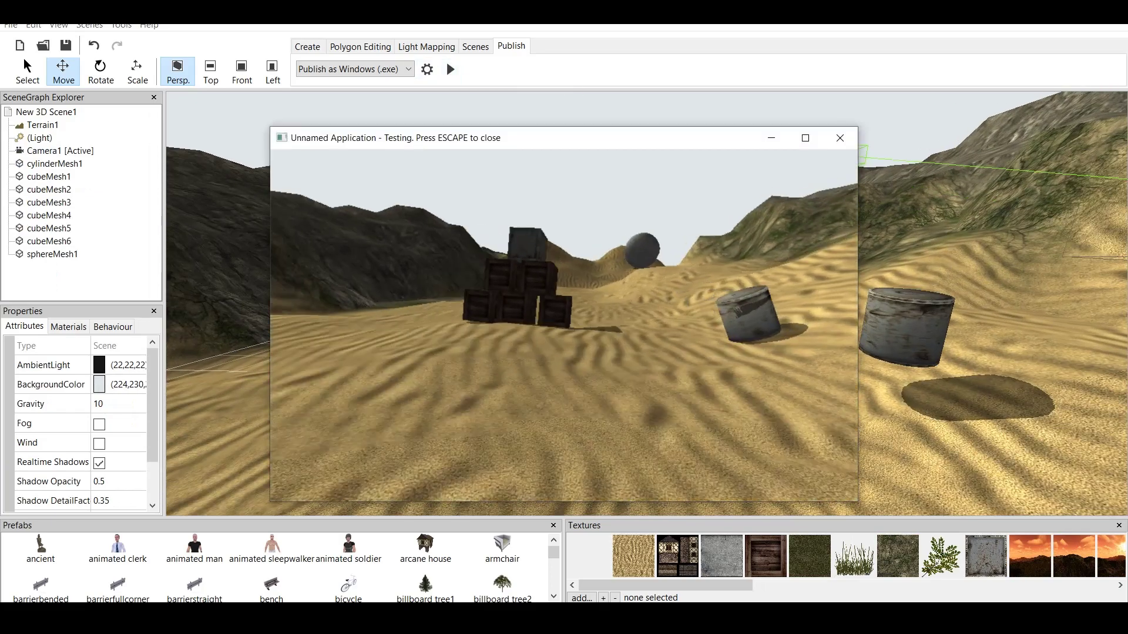
key("w")
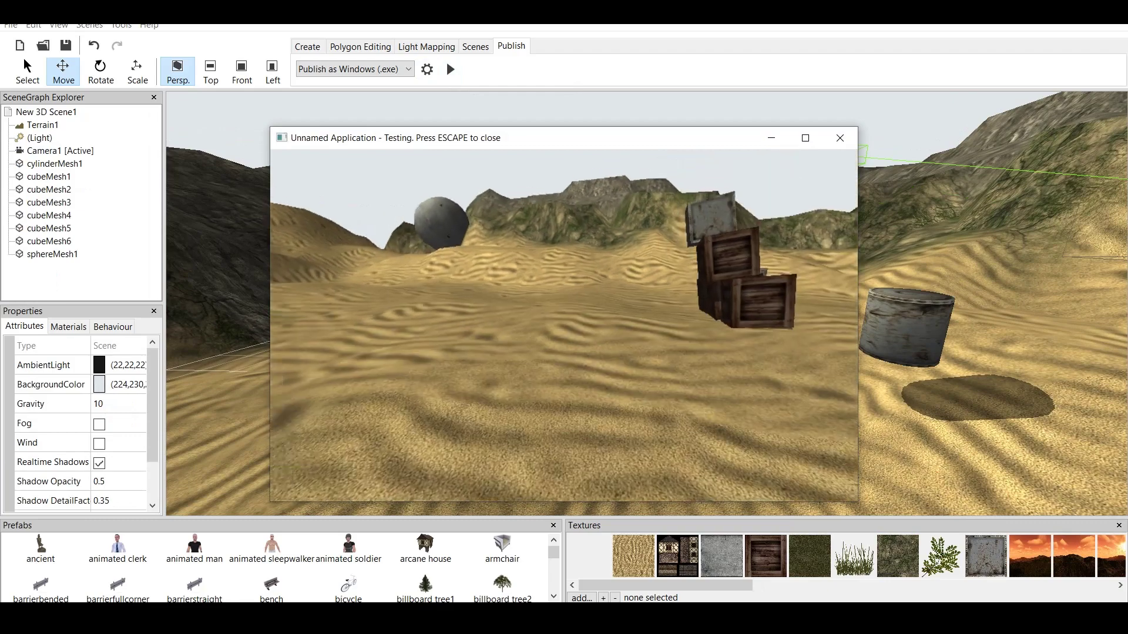
key("s")
key("w")
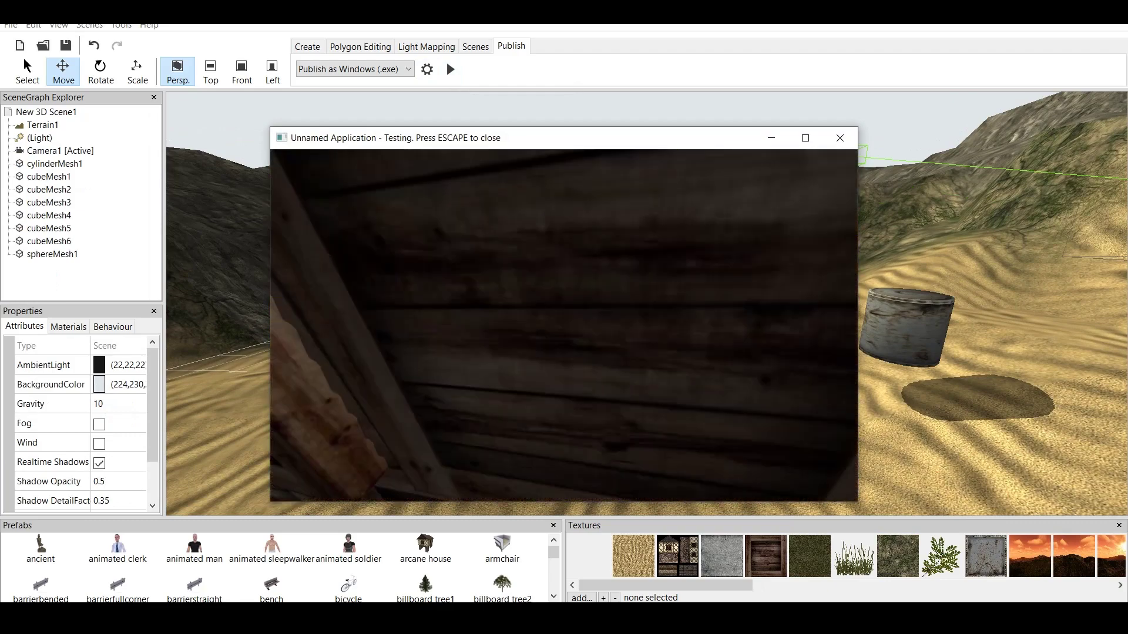
key("s")
key("w")
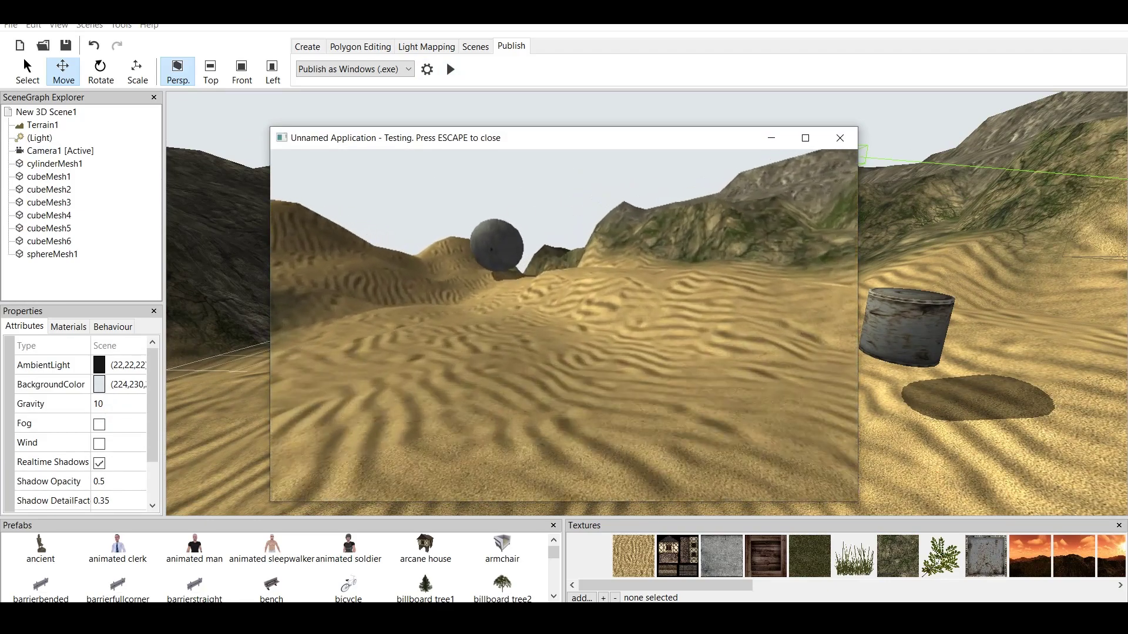
Walk up to the large stone sphere in the running test, move around it, and close the test
key("w")
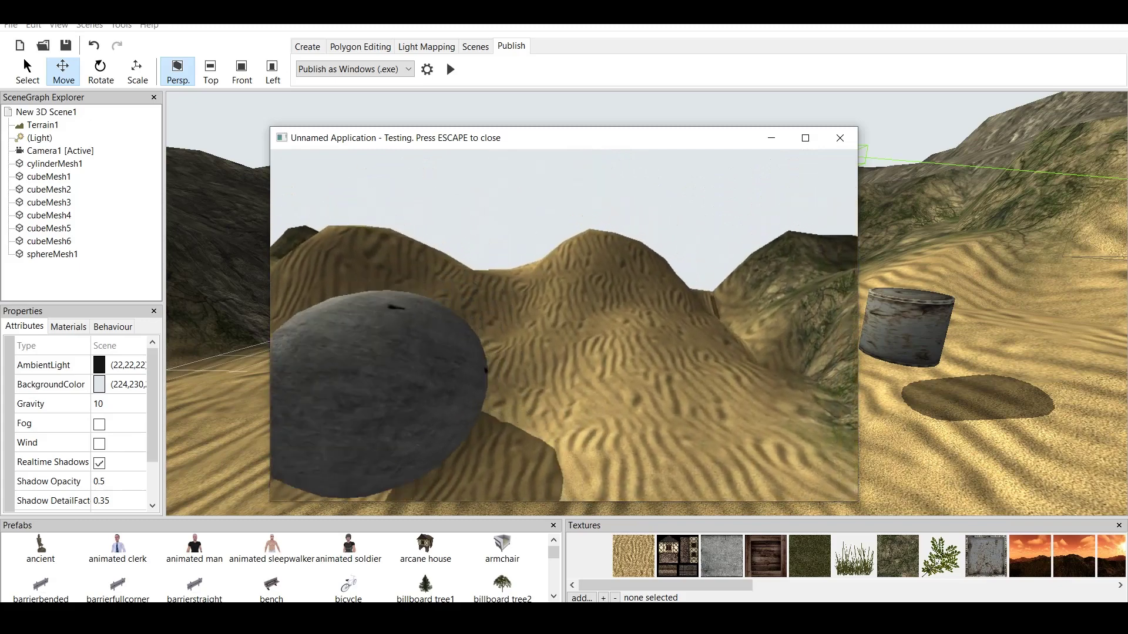
key("s")
key("w")
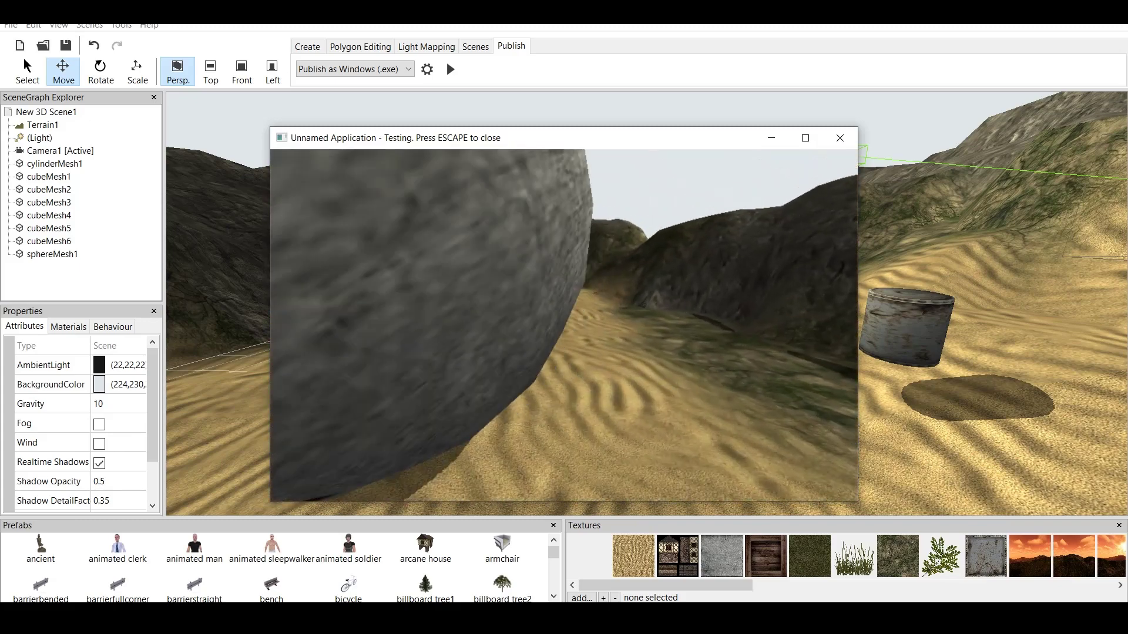
key("s")
key("w")
key("Down")
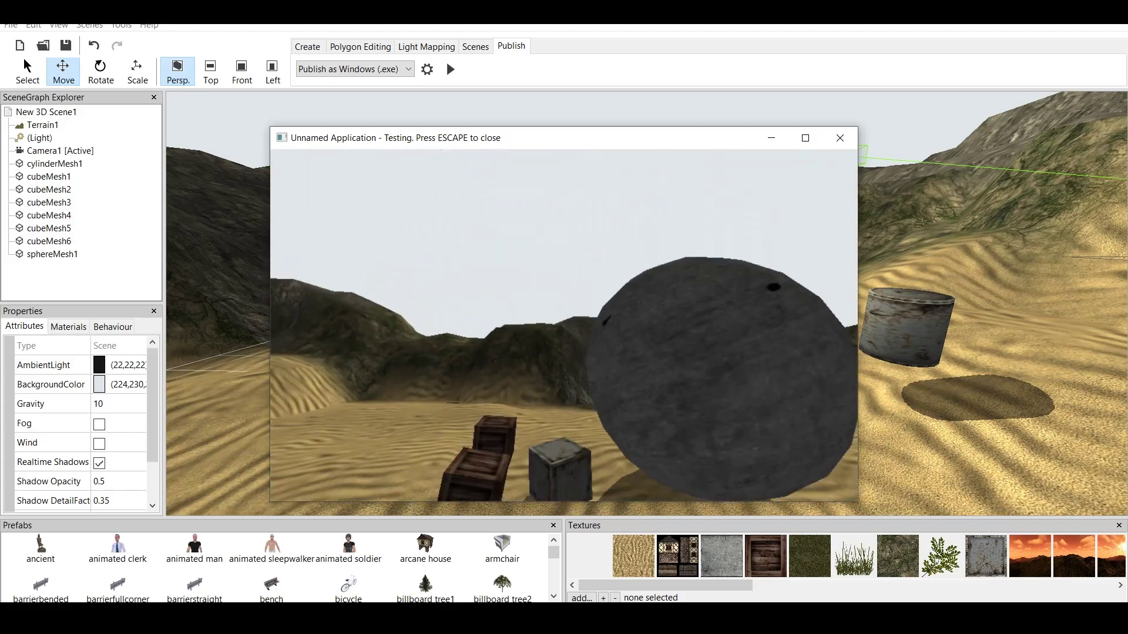
key("Escape")
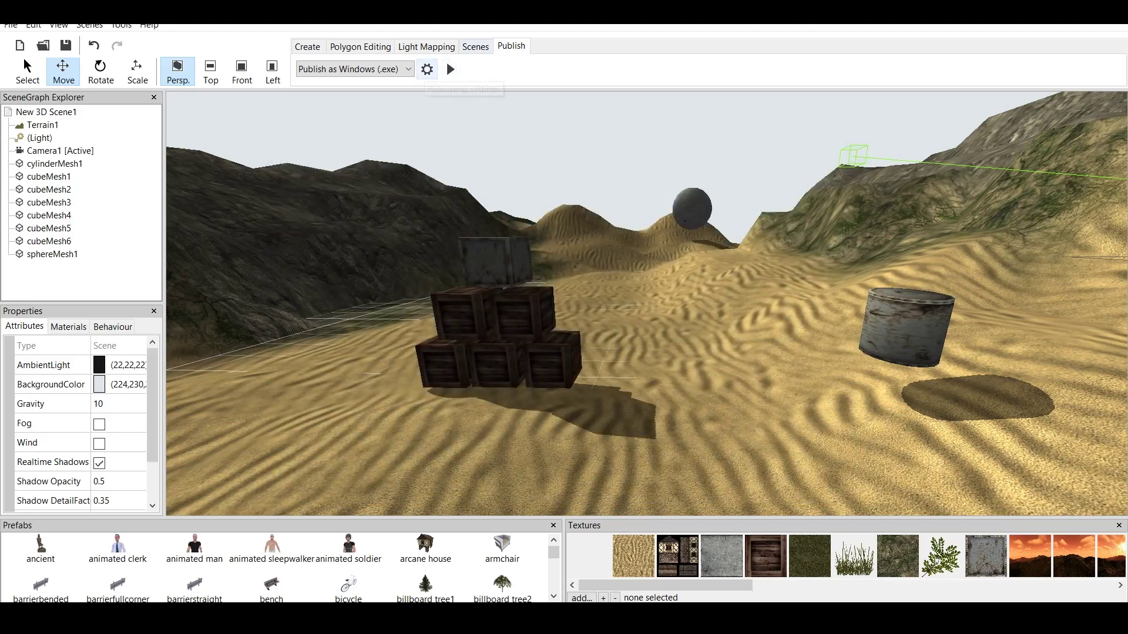
Set the physics engine to Only collision in the Windows .exe publishing settings
left_click(427, 69)
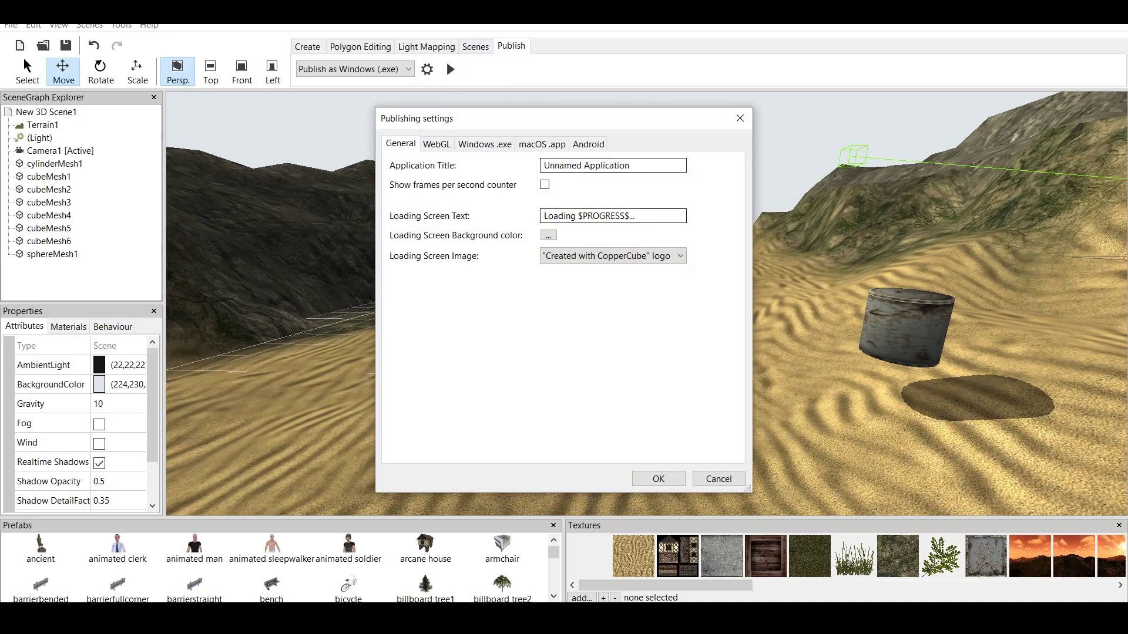
left_click(484, 143)
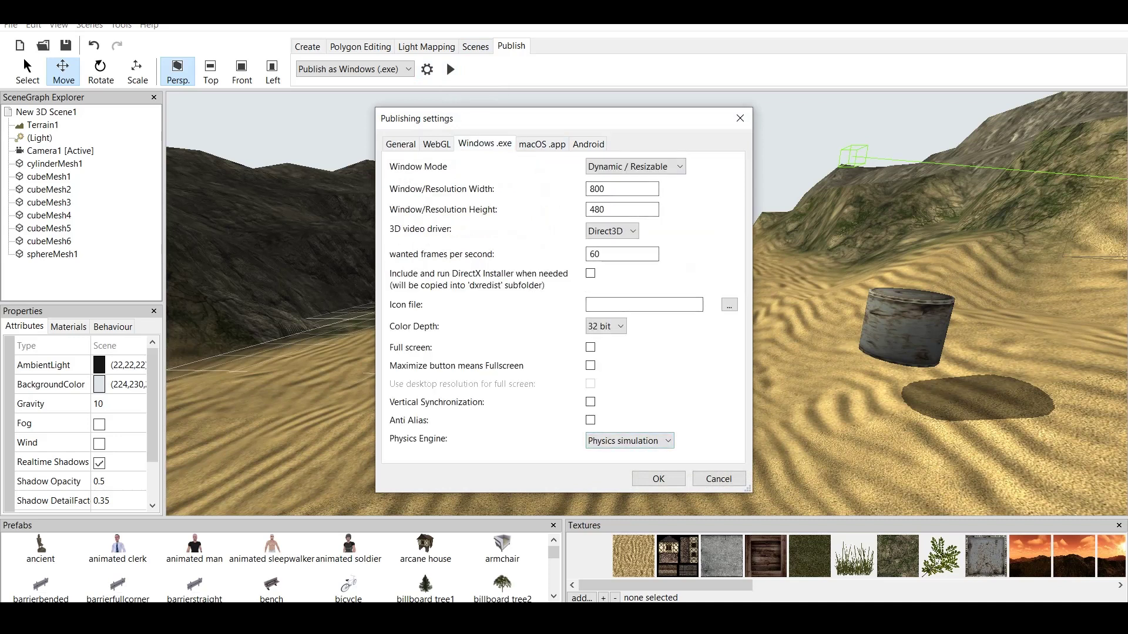
left_click(628, 440)
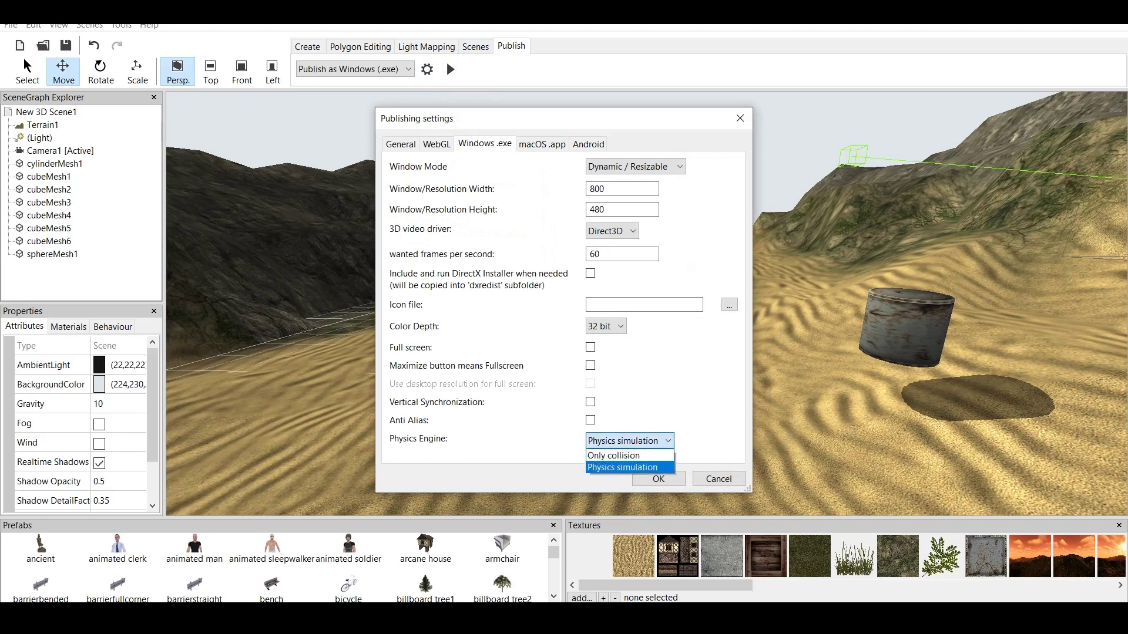
left_click(614, 453)
left_click(629, 441)
left_click(616, 464)
left_click(629, 440)
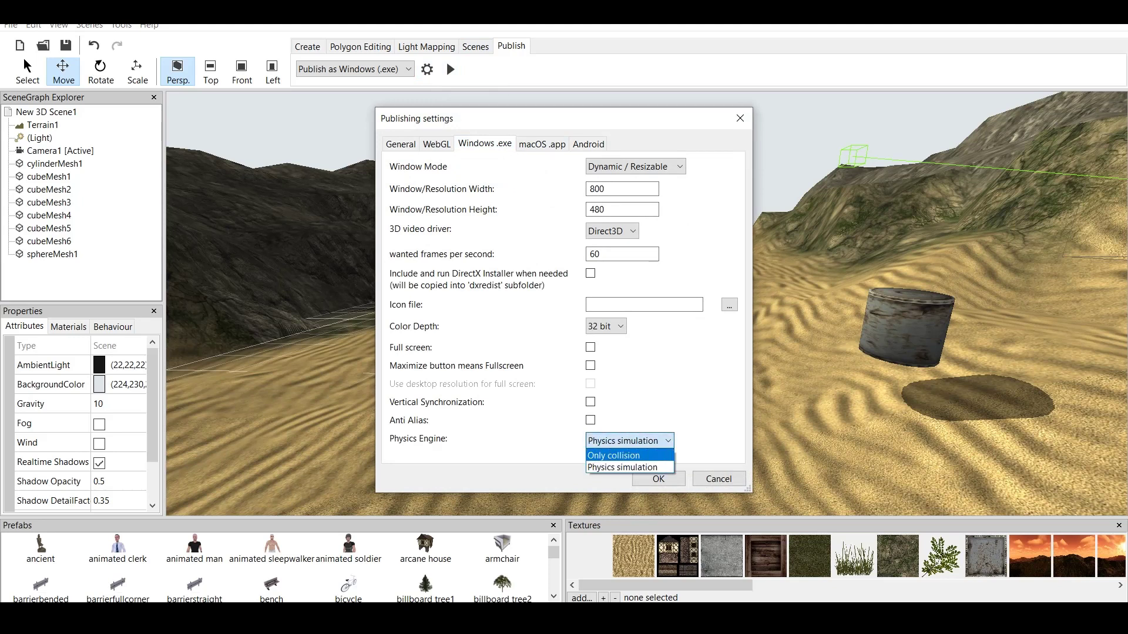
left_click(614, 453)
left_click(658, 479)
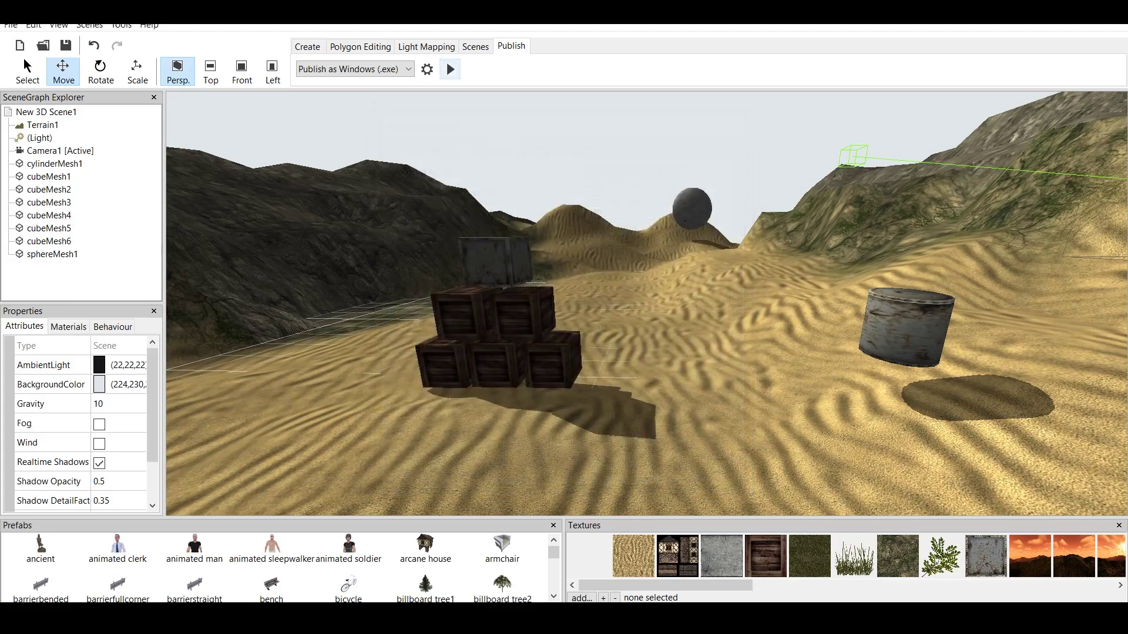
Test the scene with collision only, move and look around the terrain, and close the test
left_click(449, 69)
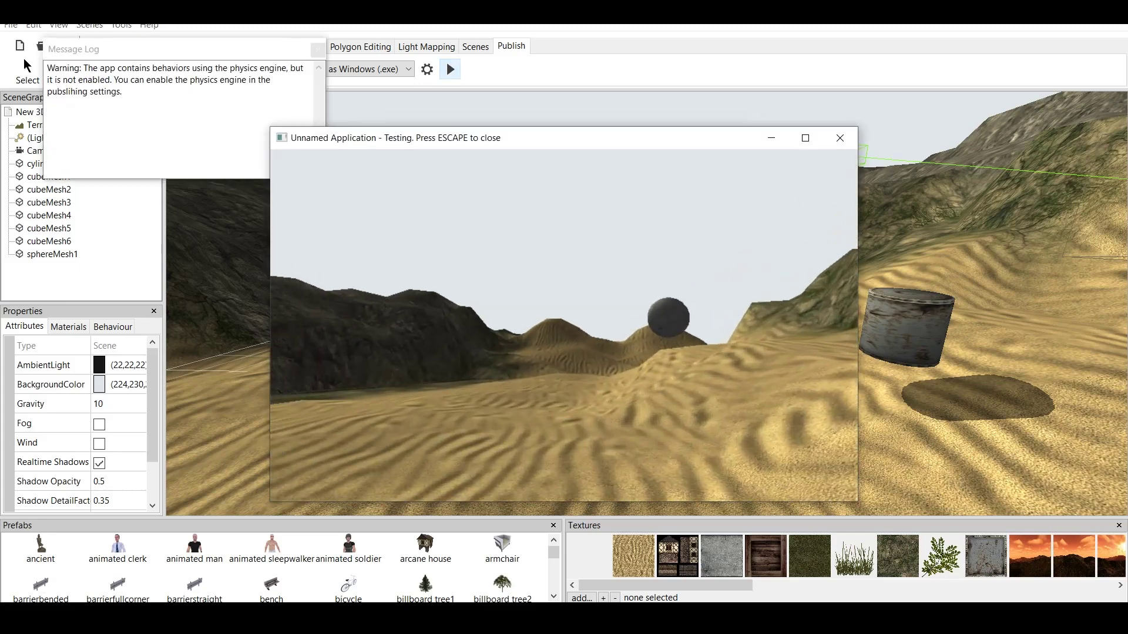
key("s")
key("w")
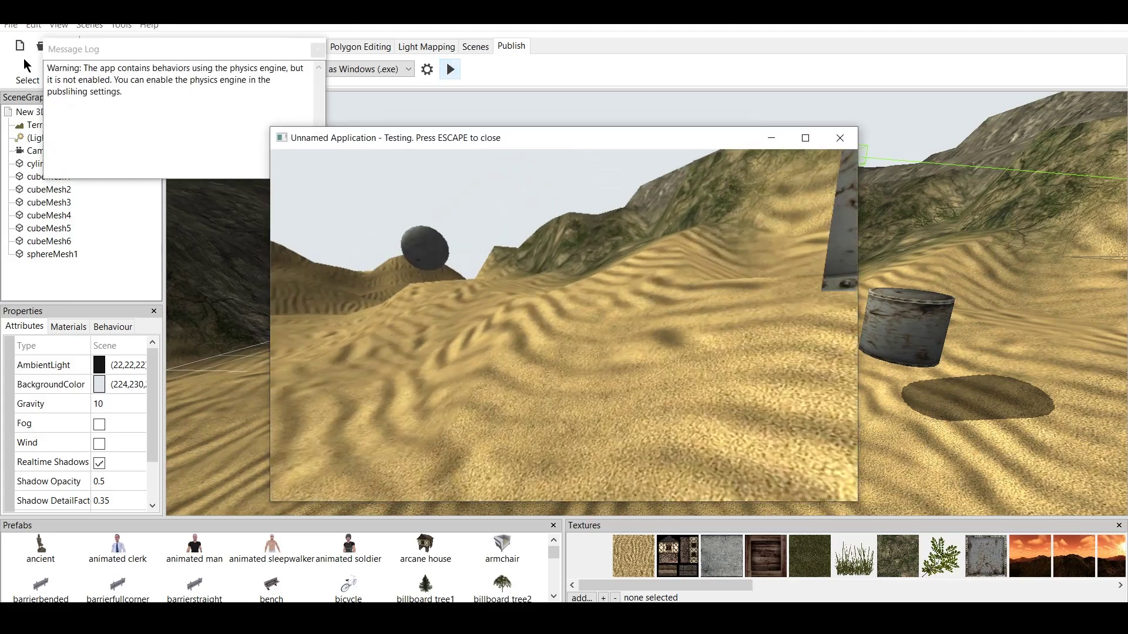
key("Left")
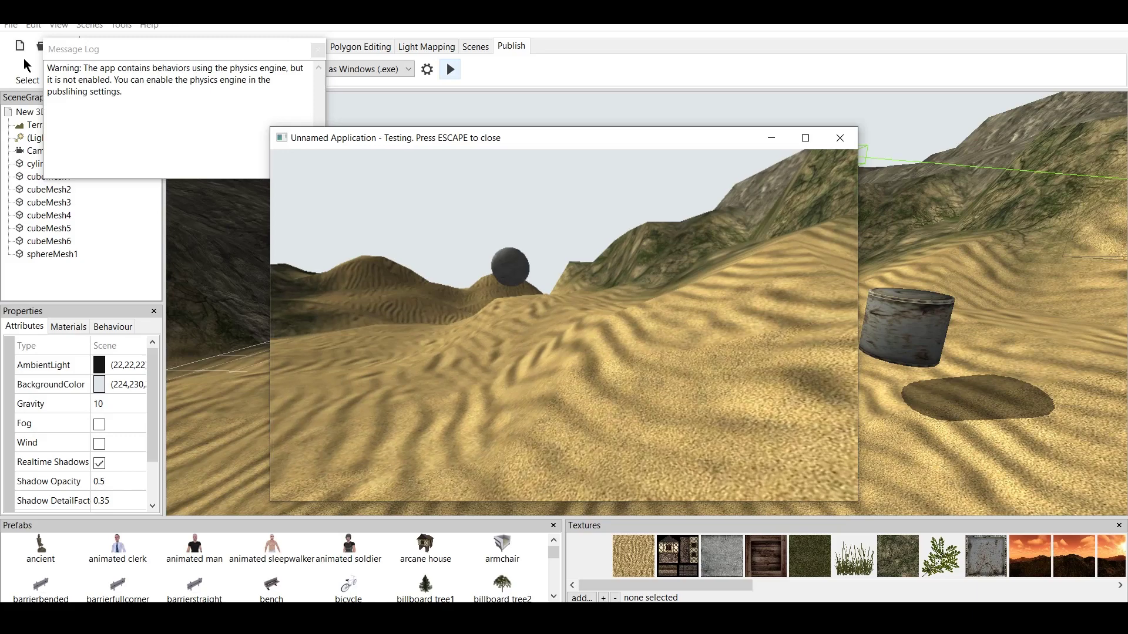
key("Left")
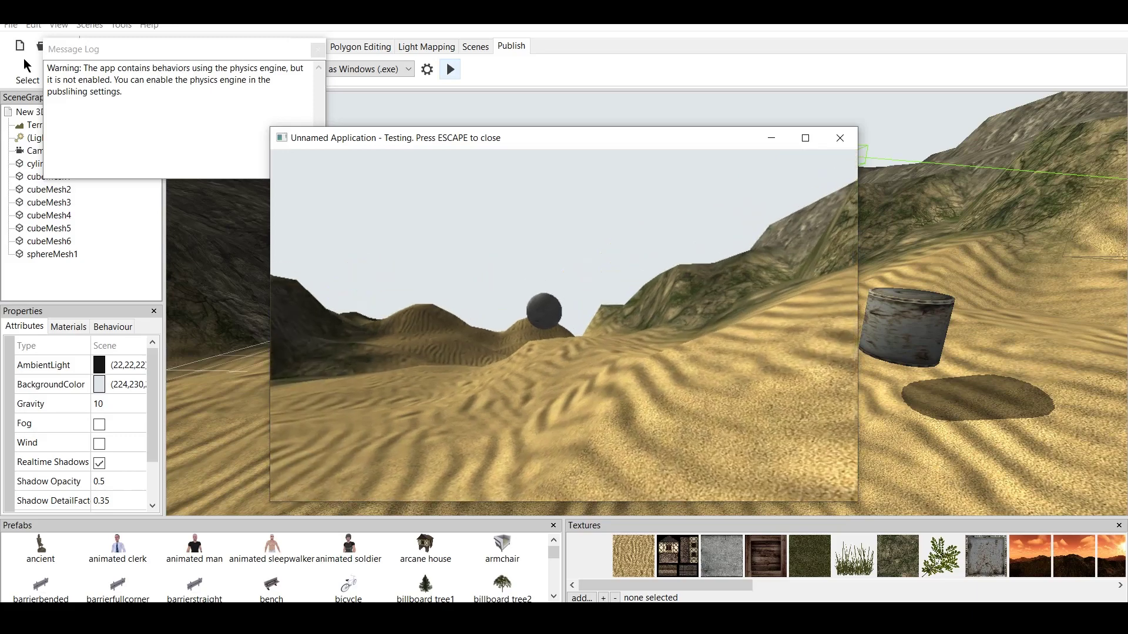
key("Escape")
scroll(646, 304, "down", 3)
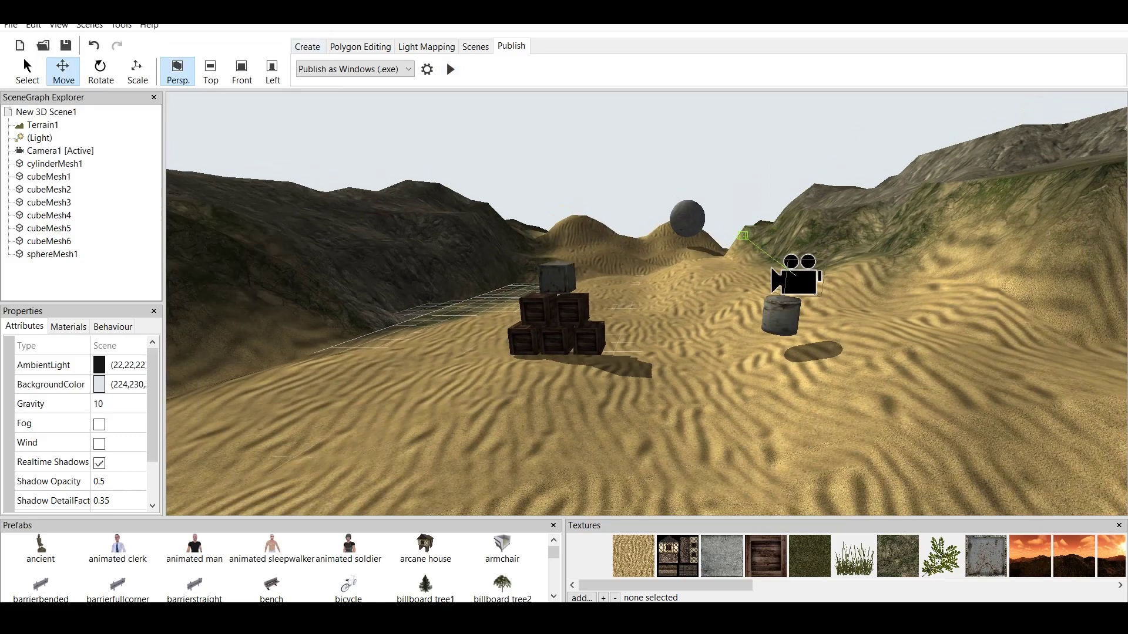
scroll(646, 304, "up", 4)
scroll(646, 303, "down", 3)
scroll(646, 304, "up", 2)
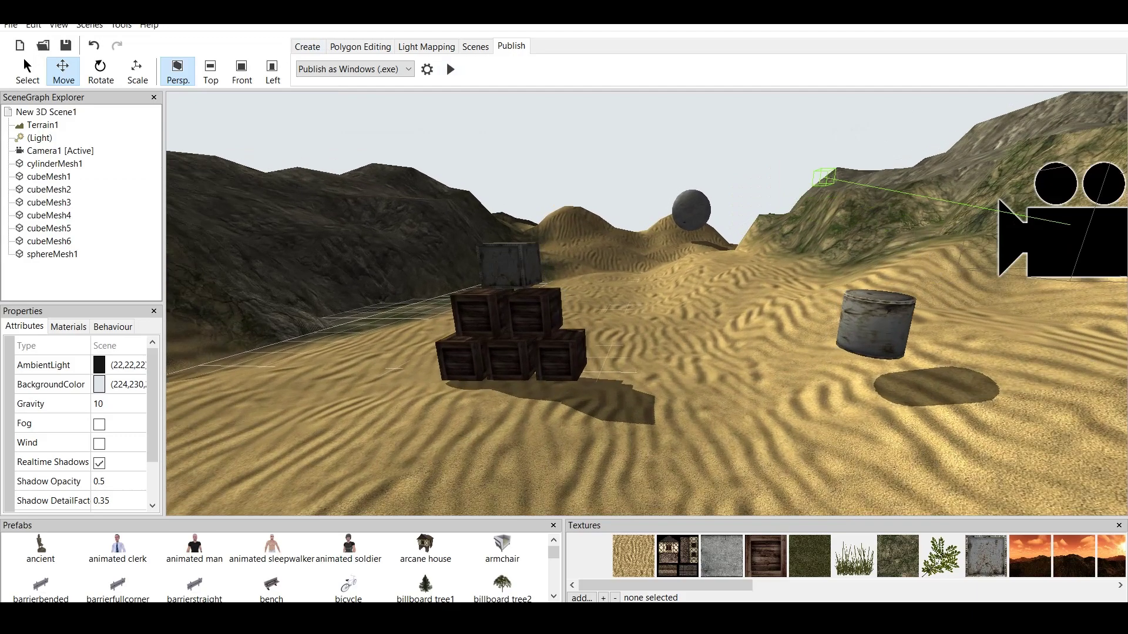
middle_click_drag(646, 304, 681, 339)
scroll(646, 304, "down", 3)
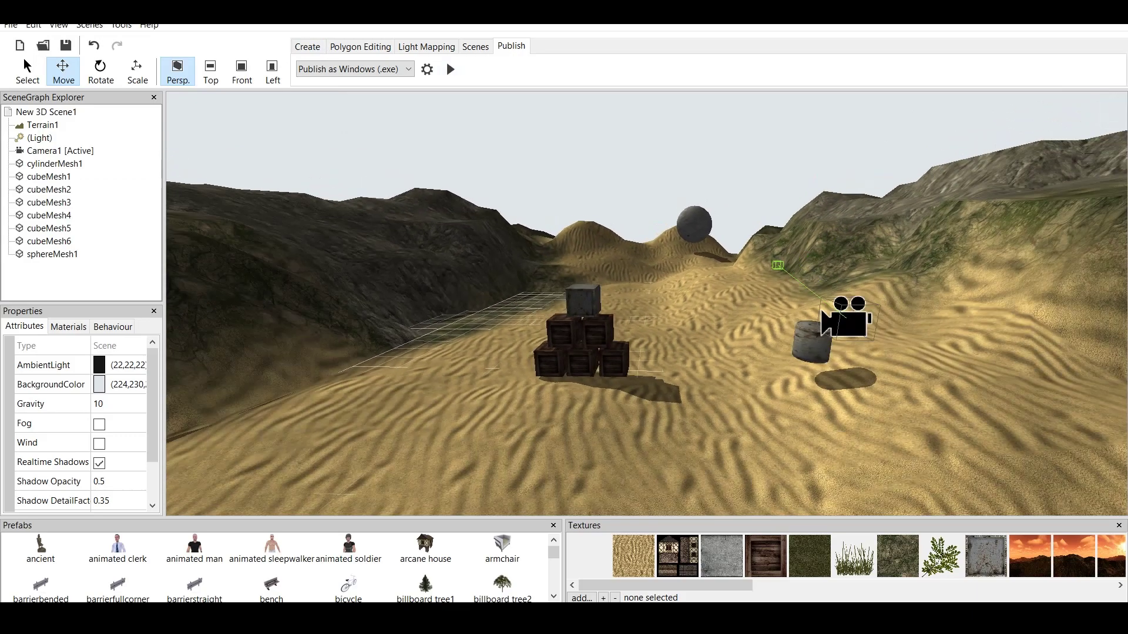
scroll(646, 303, "up", 4)
scroll(646, 304, "down", 3)
middle_click_drag(646, 304, 558, 317)
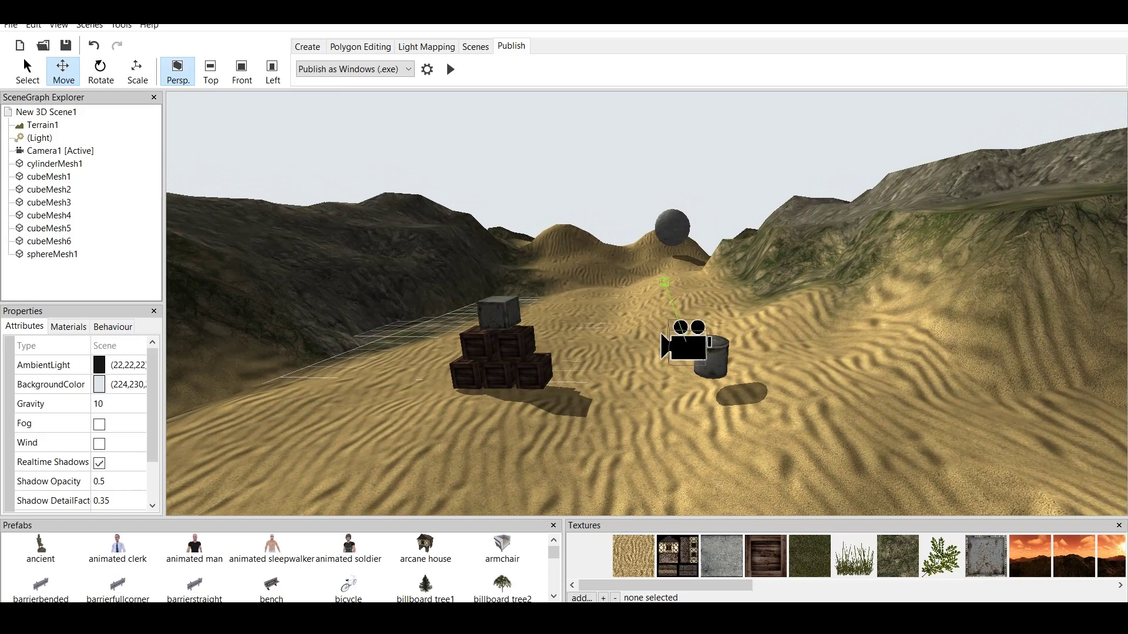
Start a new file from the example apps and load the First Person Shooter example
left_click(11, 25)
left_click(21, 40)
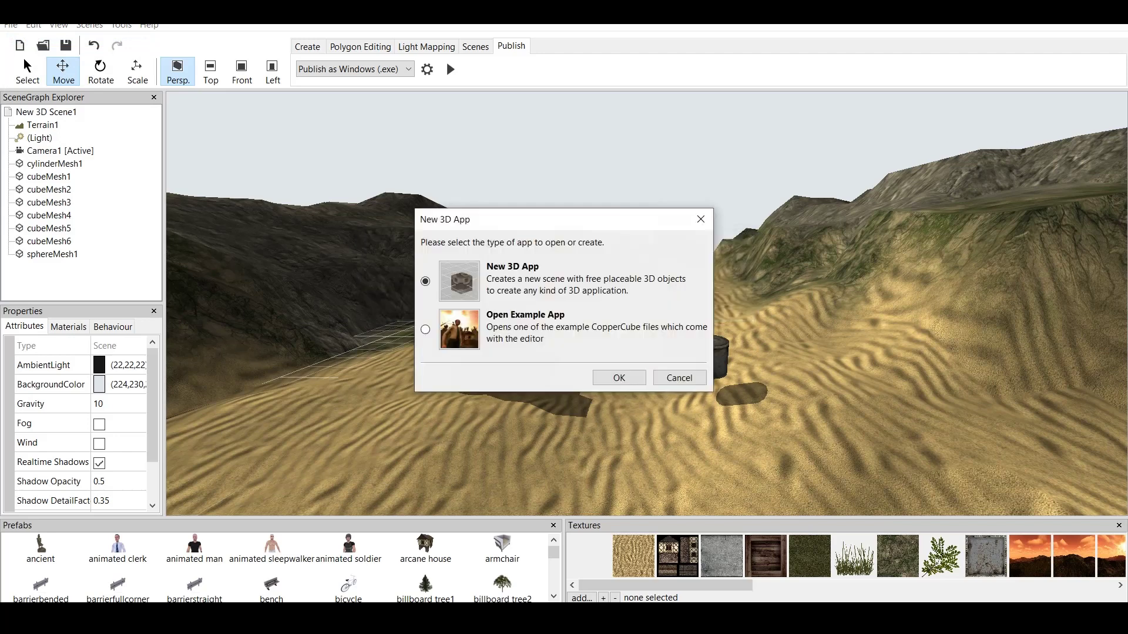
left_click(619, 377)
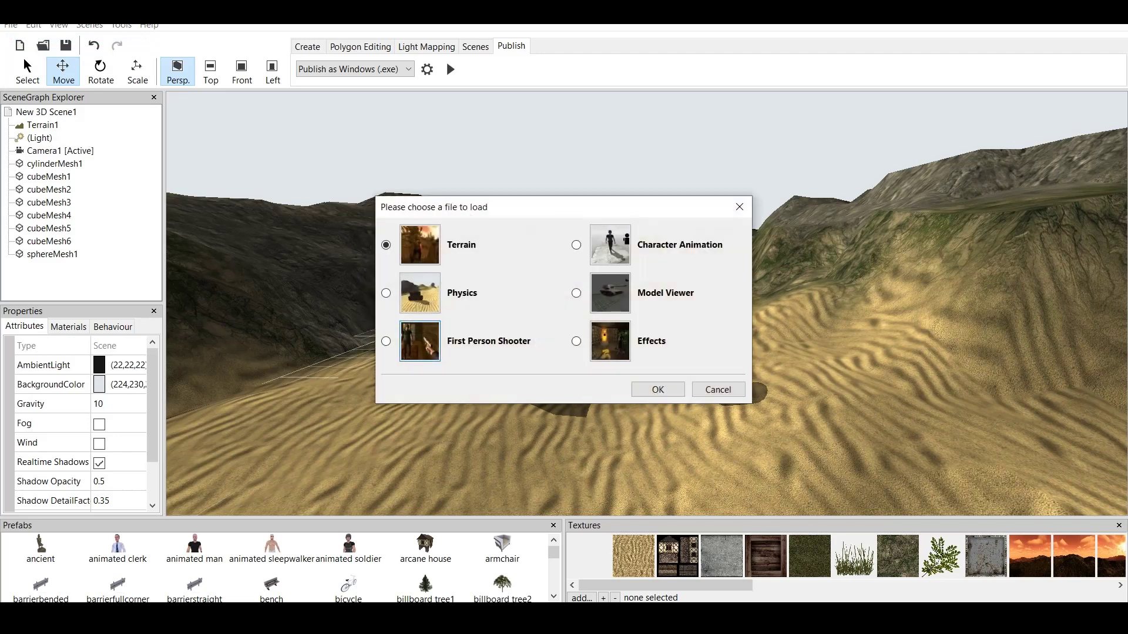
key("Return")
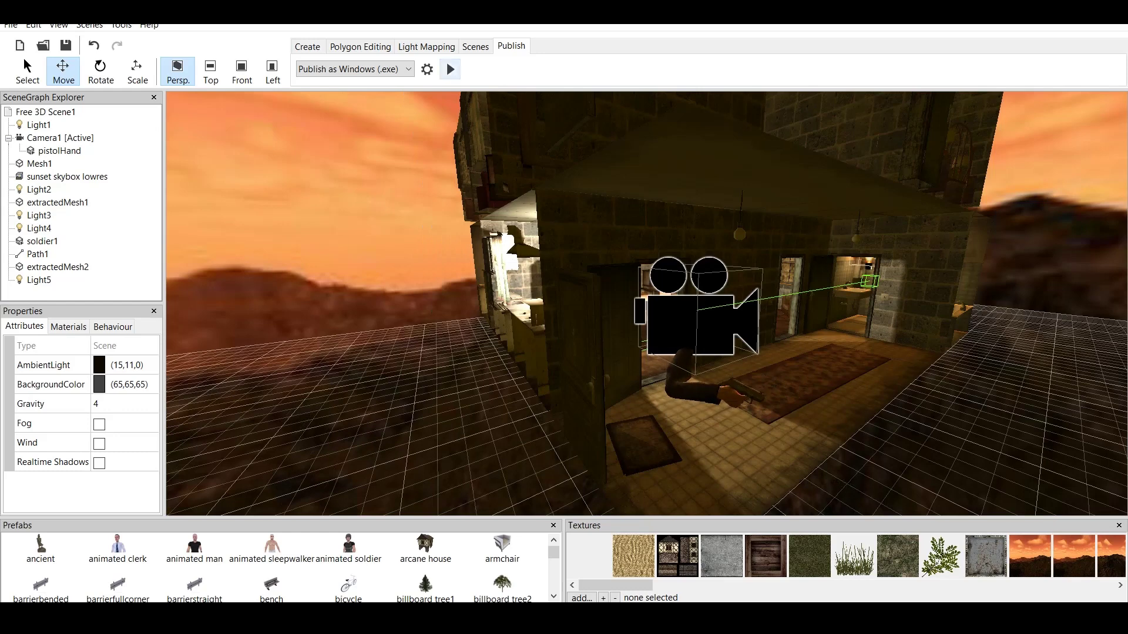
Run a Windows test of the First Person Shooter scene, walk through the house's rooms and corridors, and close the test
left_click(450, 68)
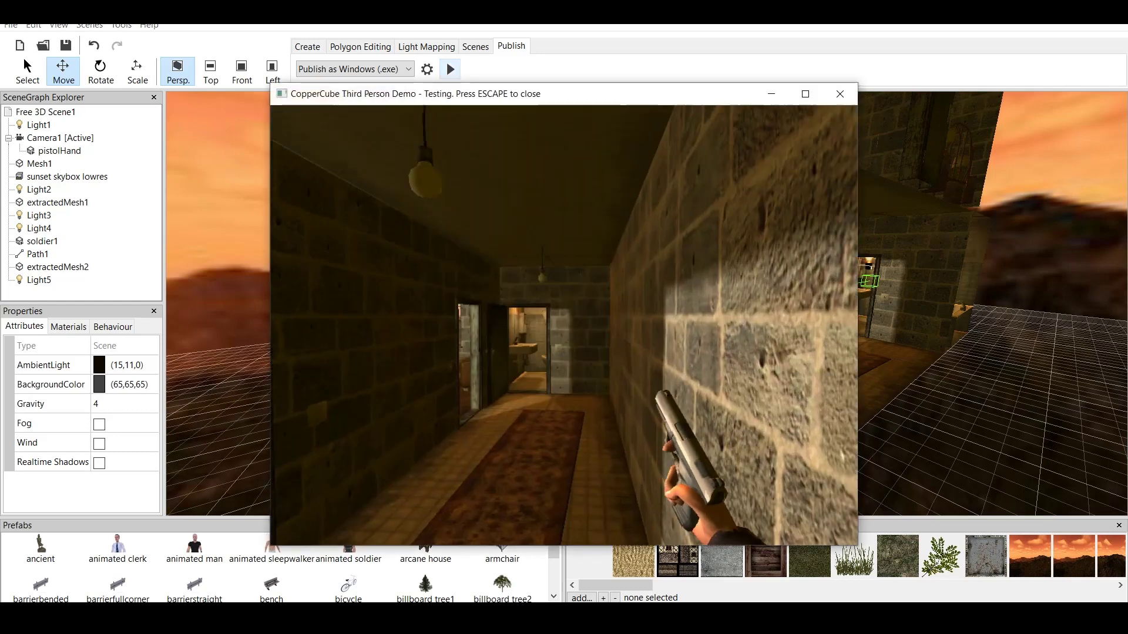
key("w")
key("w")
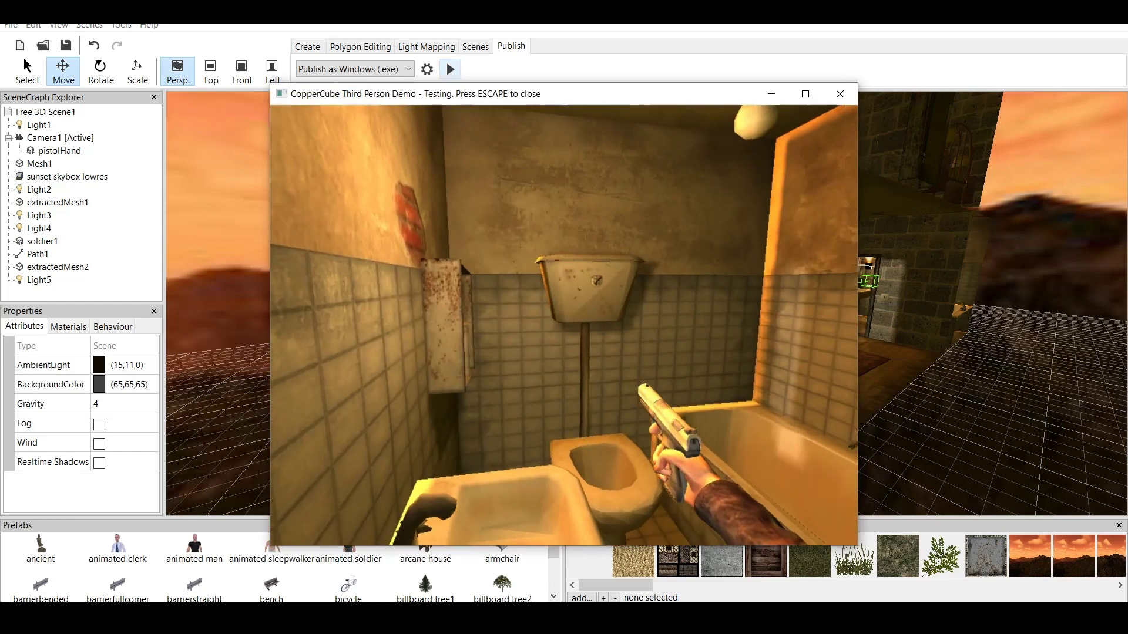
key("w")
key("w")
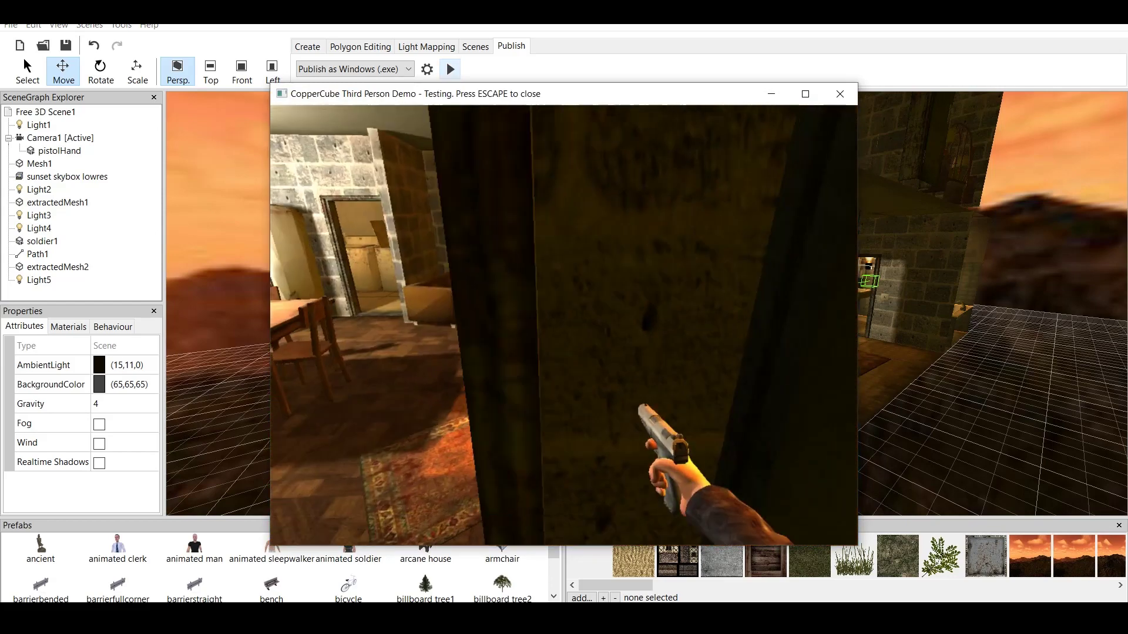
key("w")
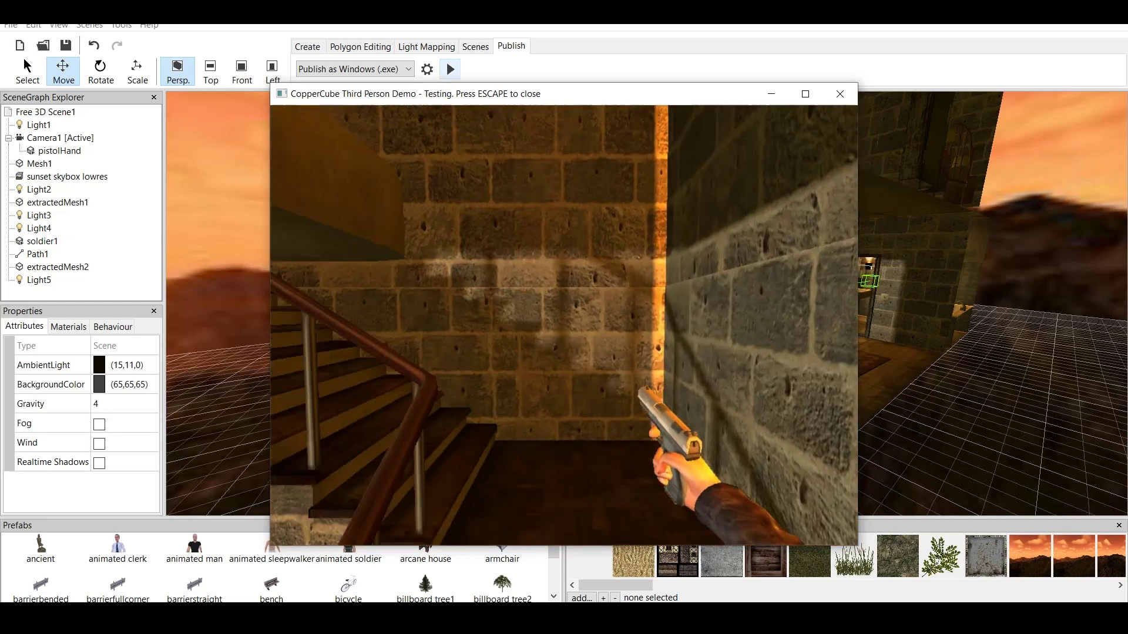
key("w")
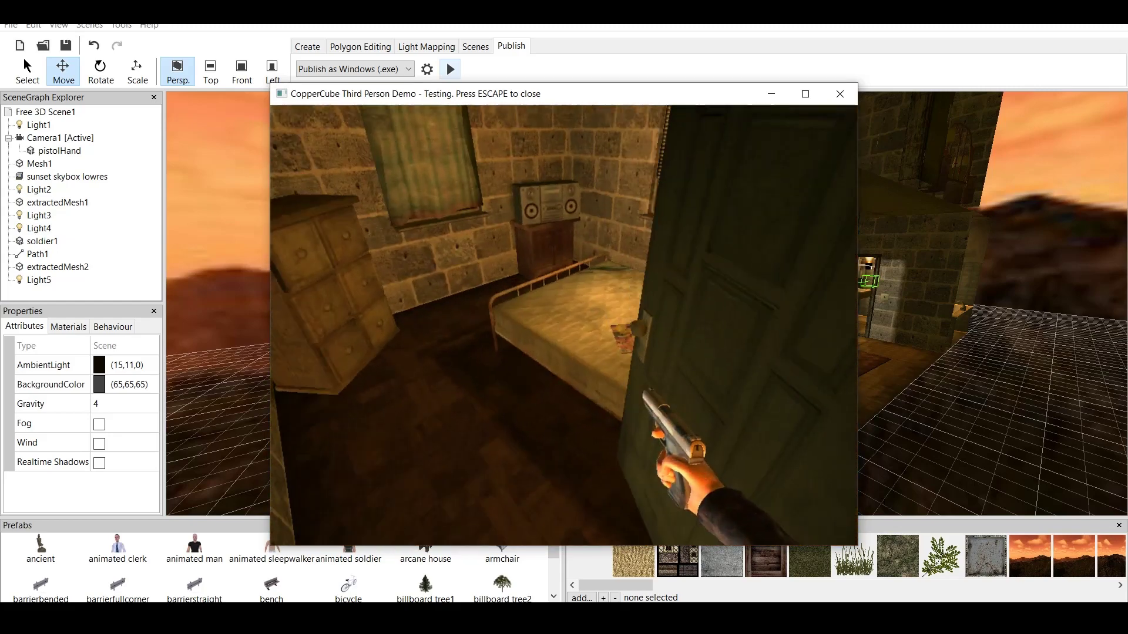
key("w")
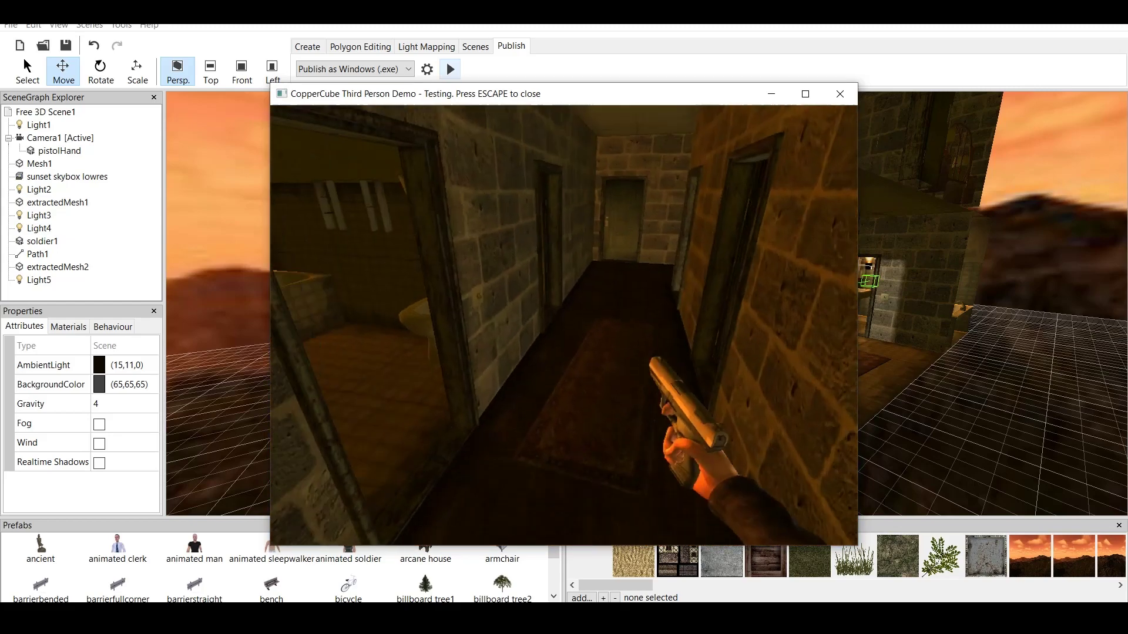
key("w")
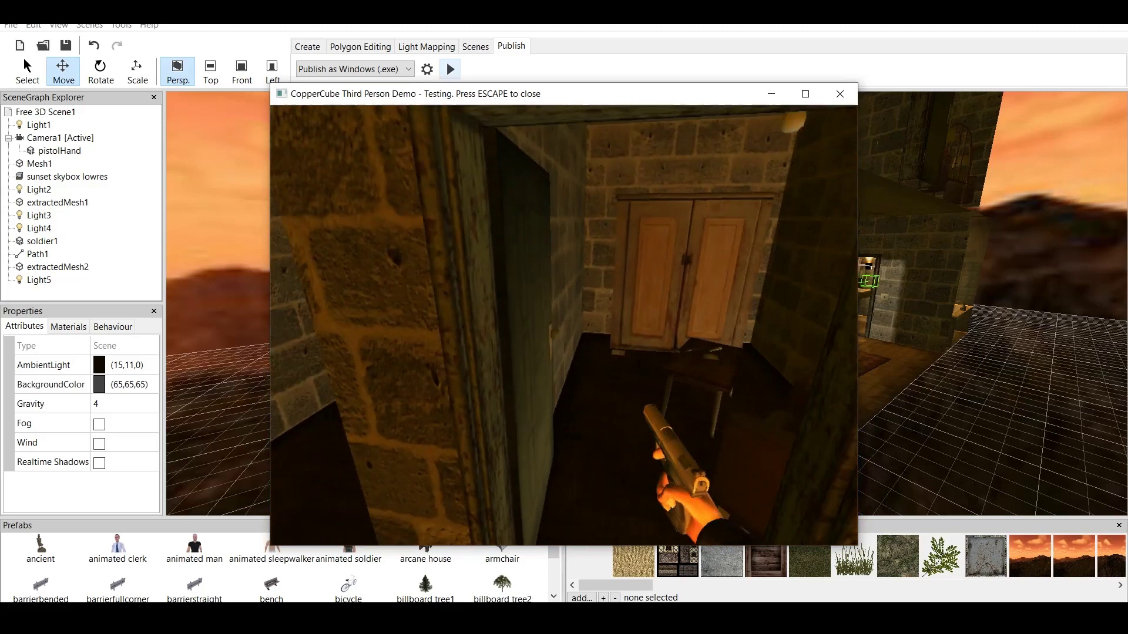
key("w")
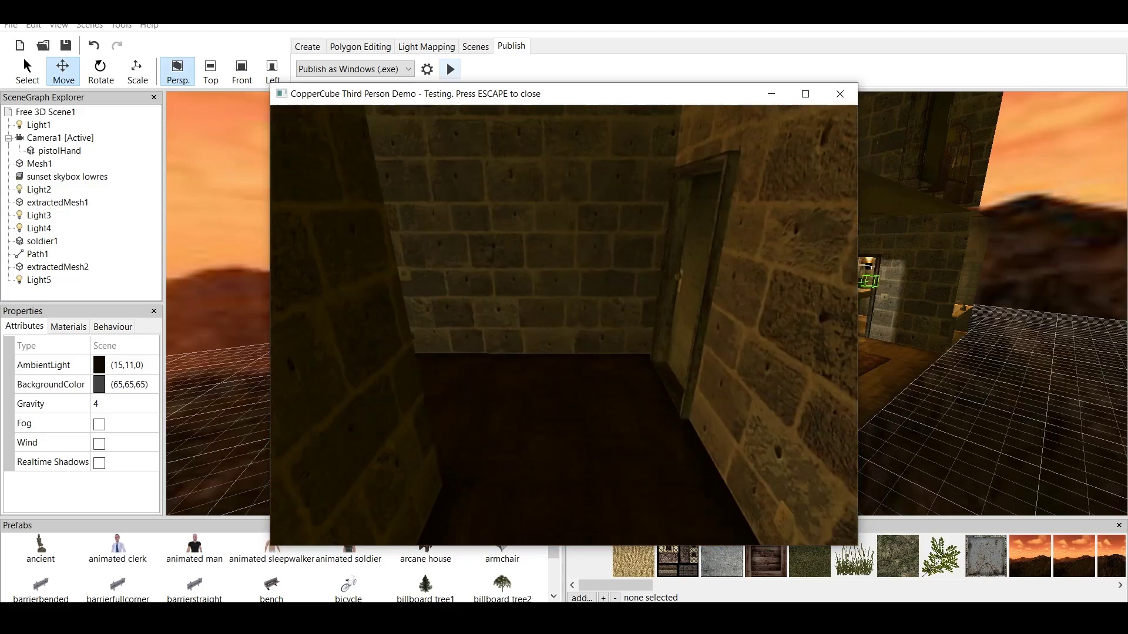
key("w")
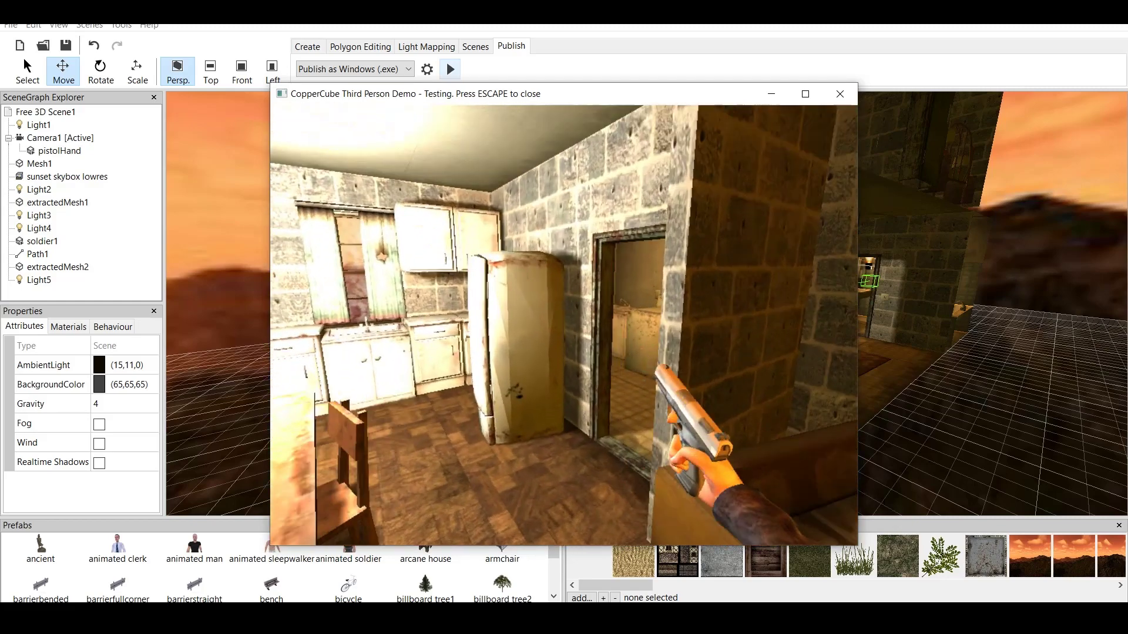
Delete the soldier character from the house's kitchen
scroll(646, 303, "down", 2)
scroll(646, 303, "up", 3)
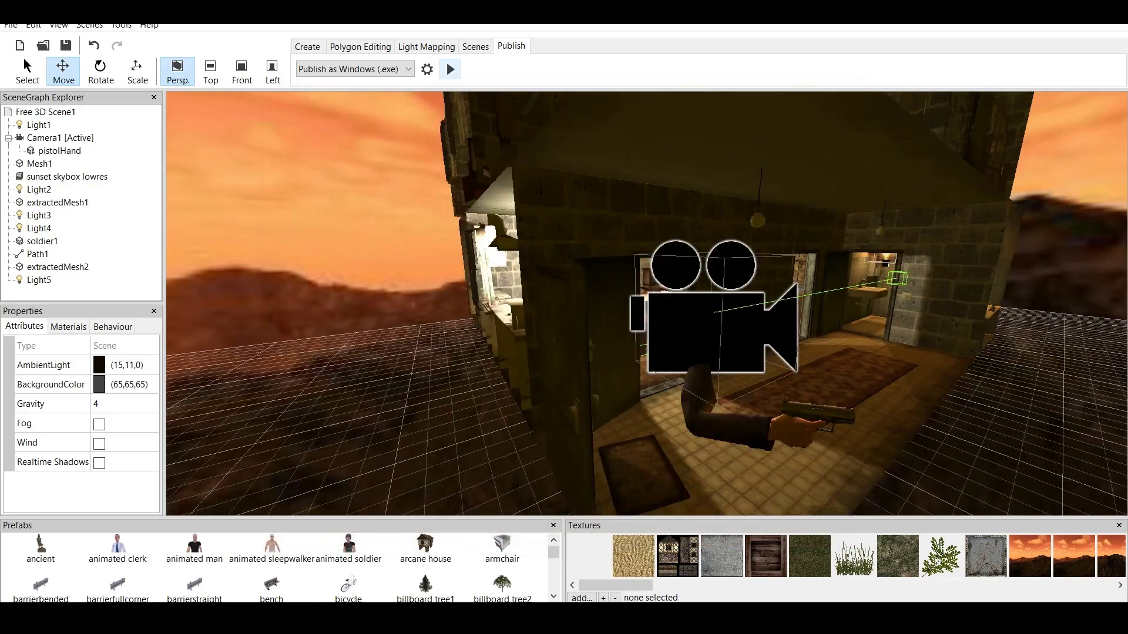
scroll(646, 303, "down", 5)
scroll(646, 303, "up", 2)
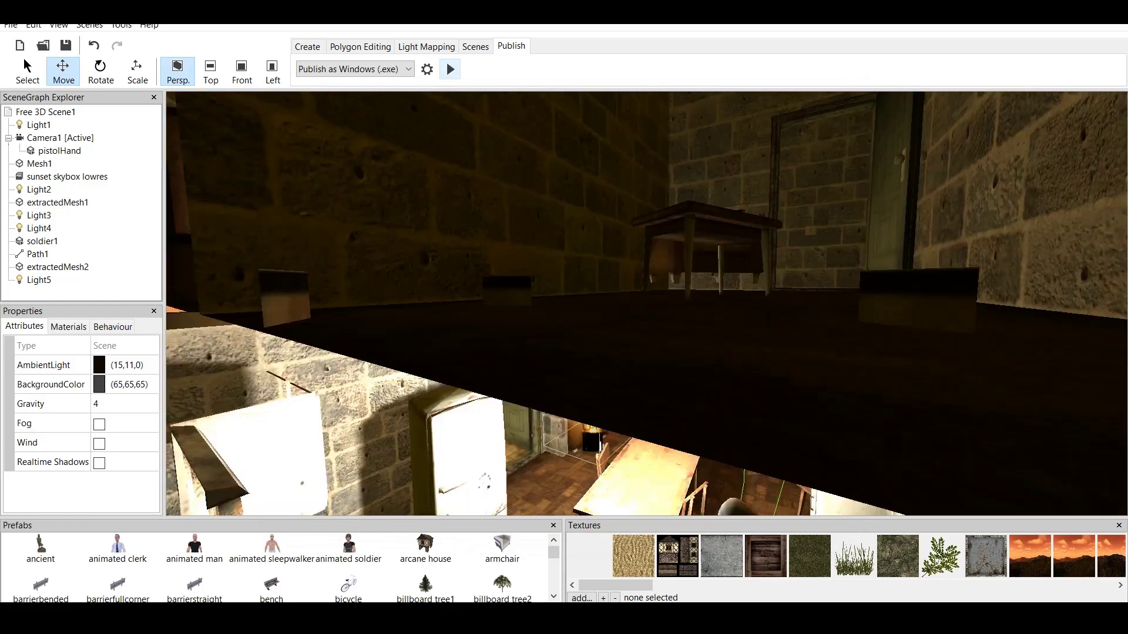
scroll(646, 303, "down", 2)
scroll(646, 303, "up", 1)
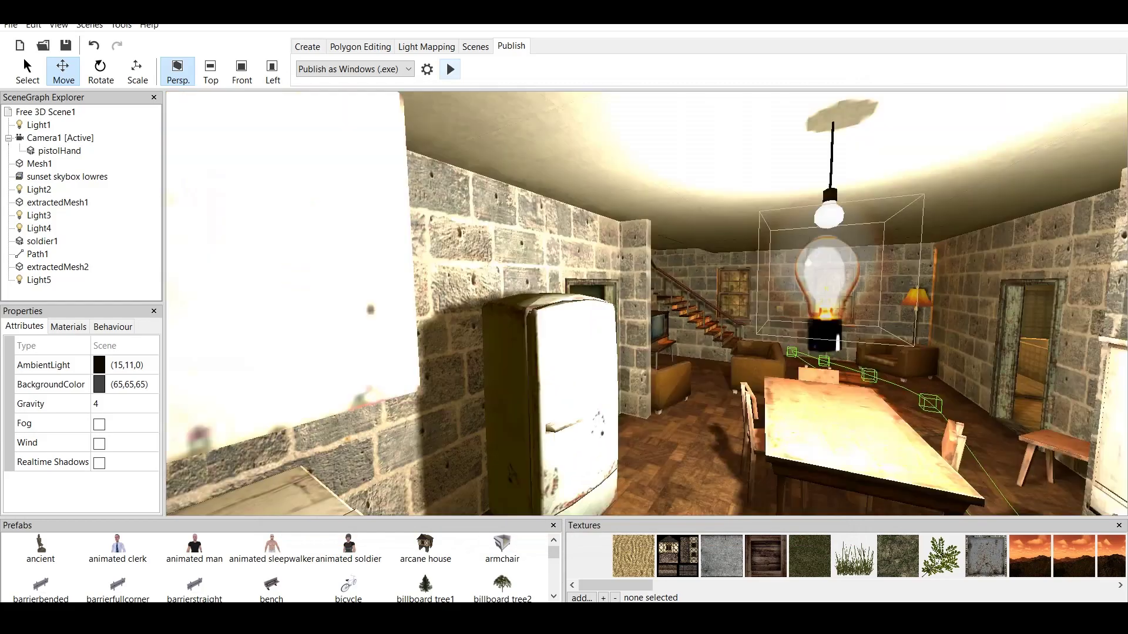
scroll(646, 303, "down", 2)
left_click(974, 389)
right_click(956, 416)
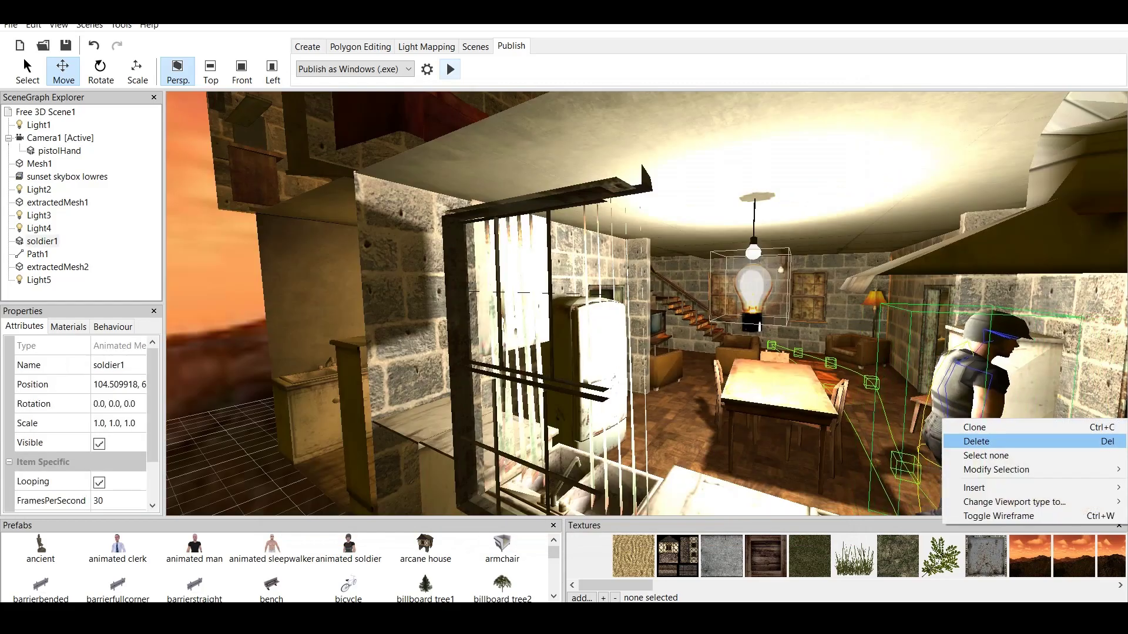
left_click(992, 442)
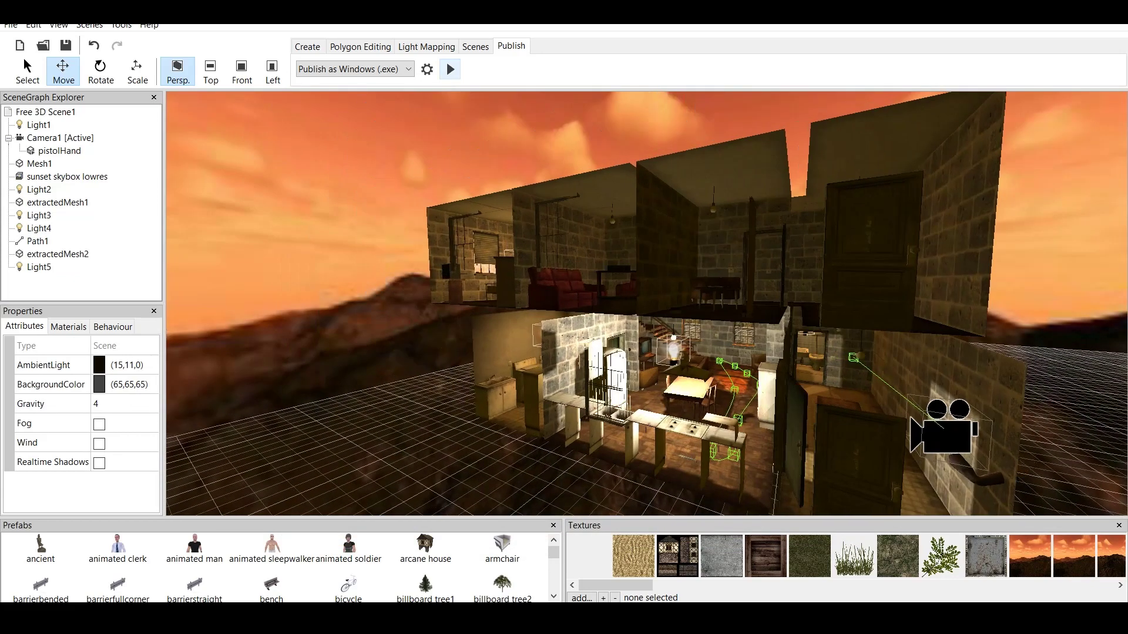
Delete the sunset skybox and replace it with the skybox blue prefab
left_click(64, 176)
right_click(69, 176)
left_click(88, 184)
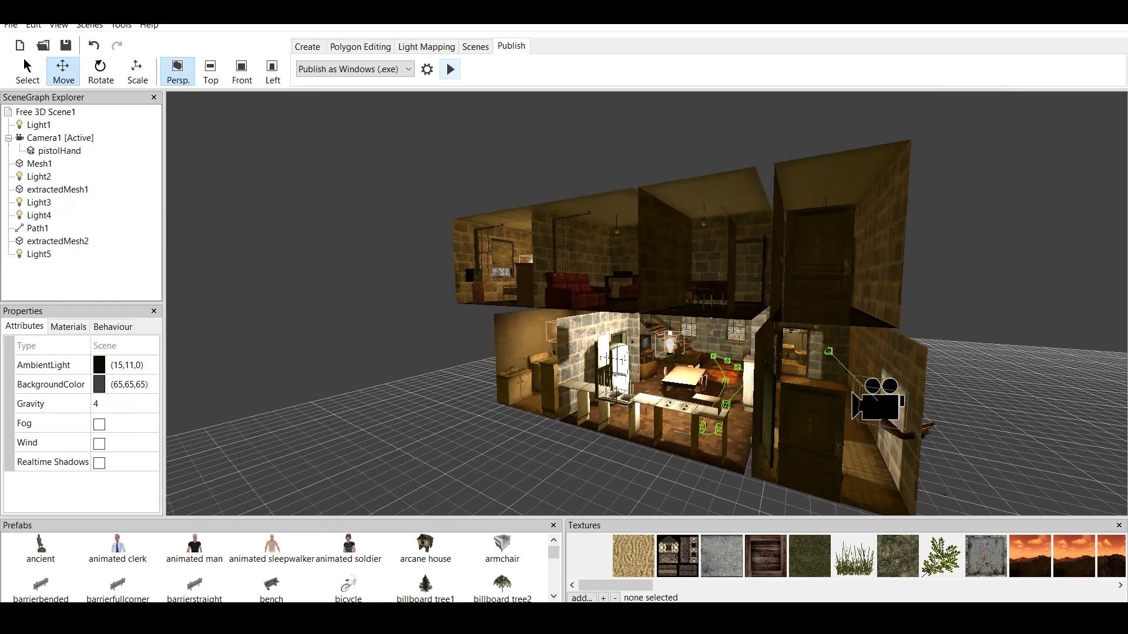
scroll(276, 521, "down", 8)
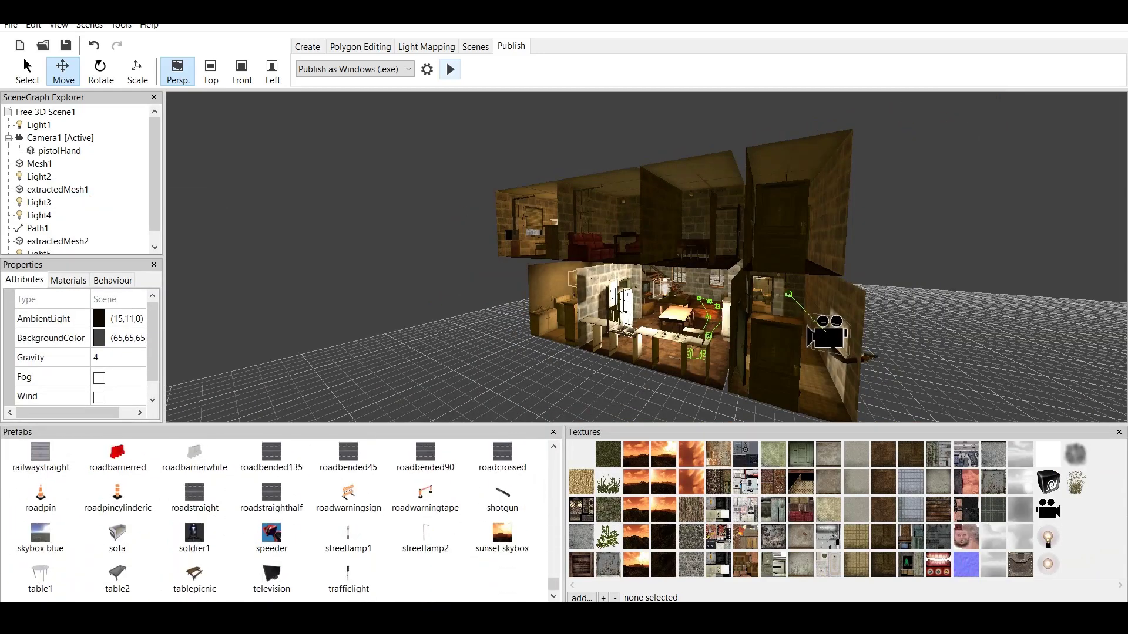
double_click(40, 539)
Run a Windows test of the house with the blue skybox, walk through to the living room, and close the test
left_click(451, 69)
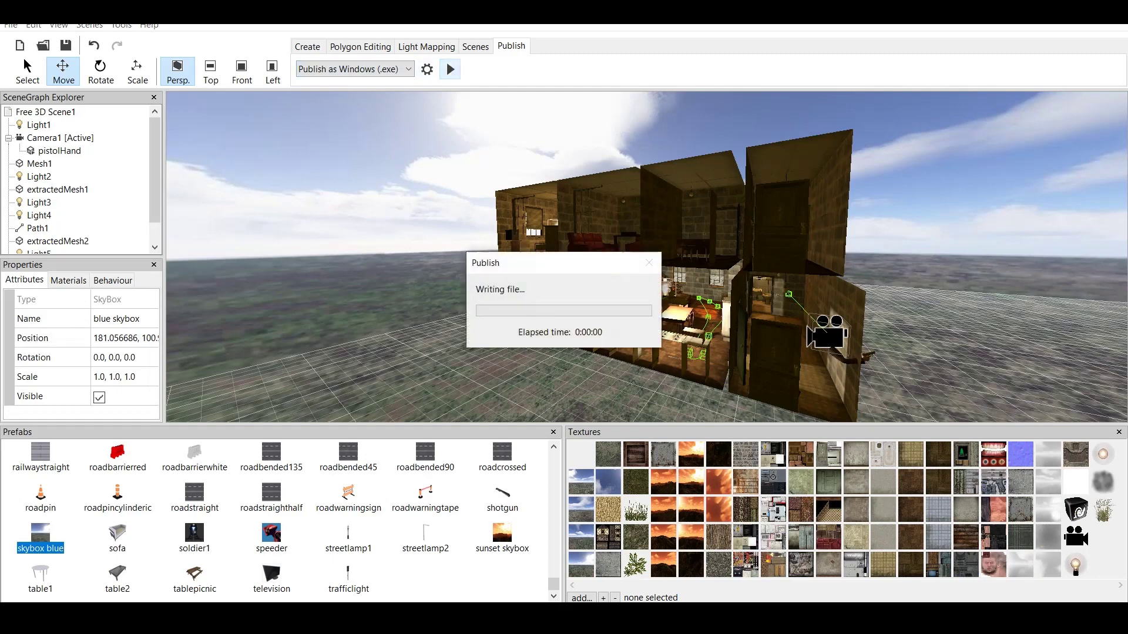
key("w")
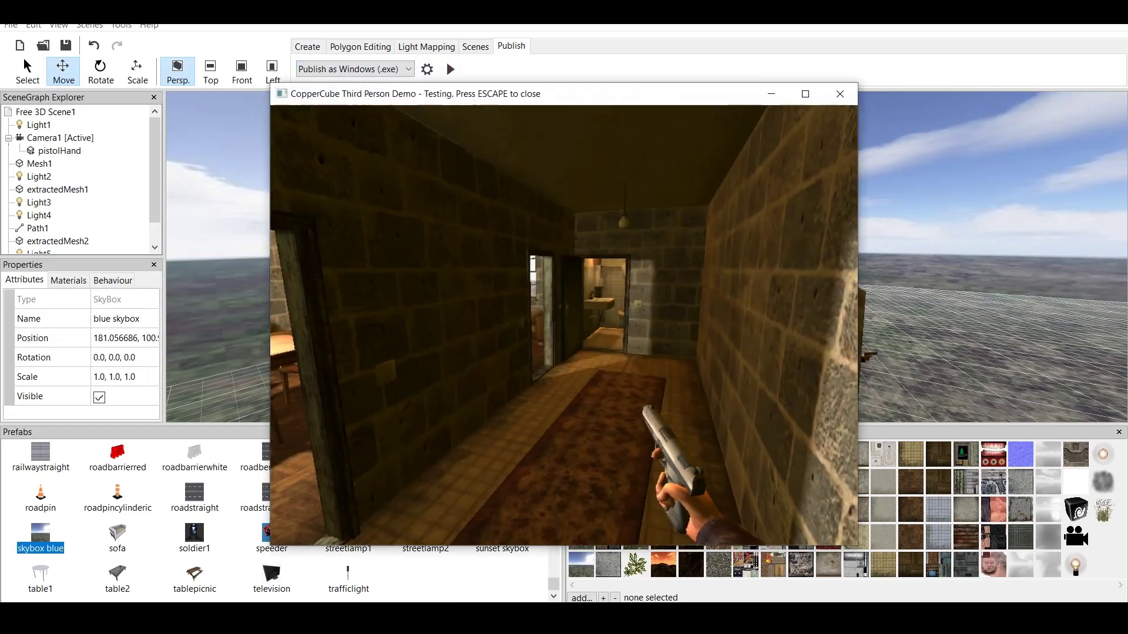
key("w")
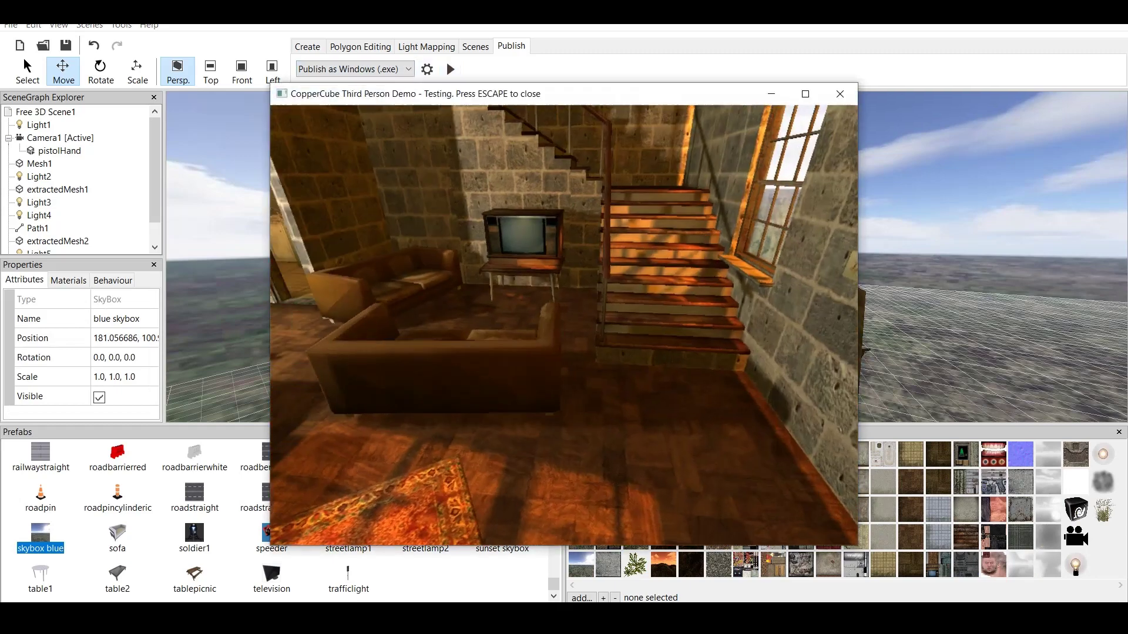
key("Escape")
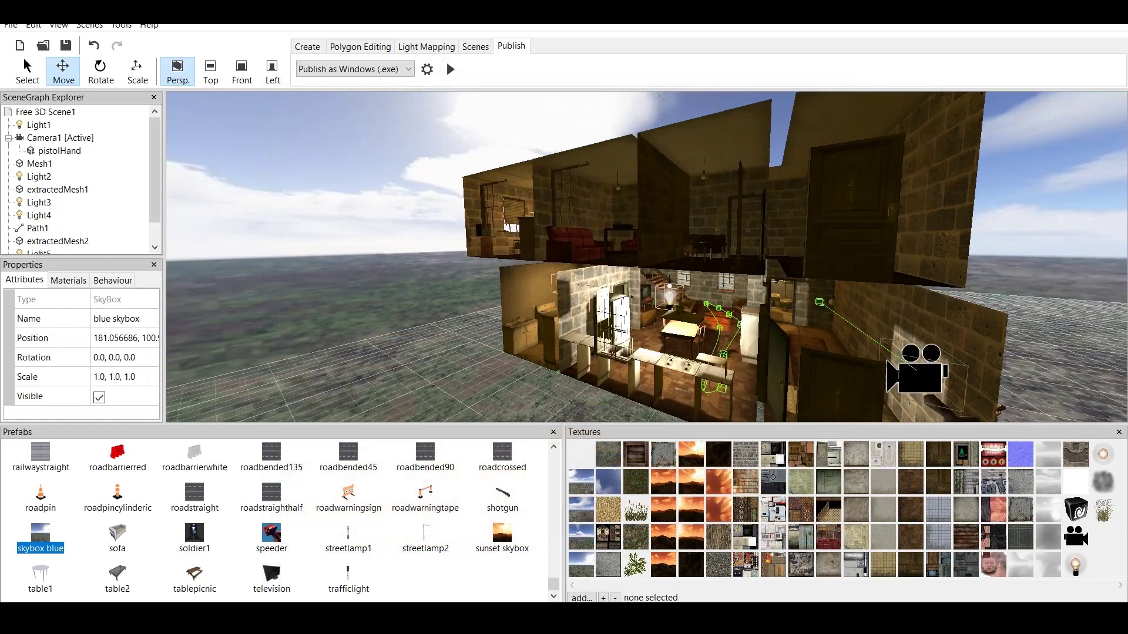
Start a new file from the example apps and load the Model Viewer example
left_click_drag(646, 424, 646, 549)
left_click(10, 25)
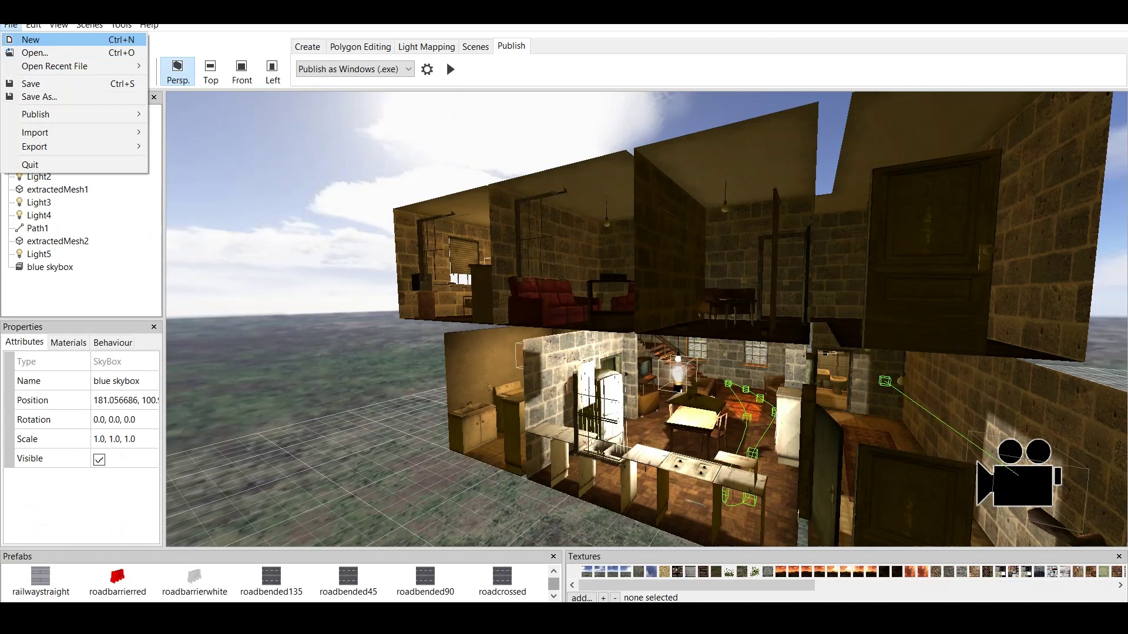
left_click(24, 40)
key("Return")
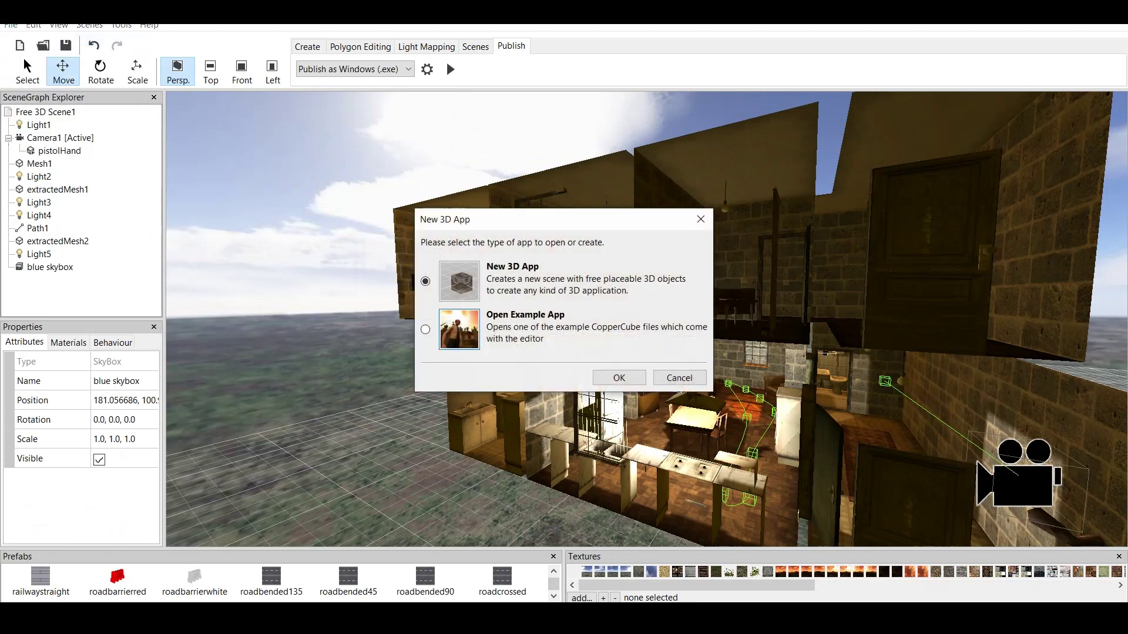
key("Return")
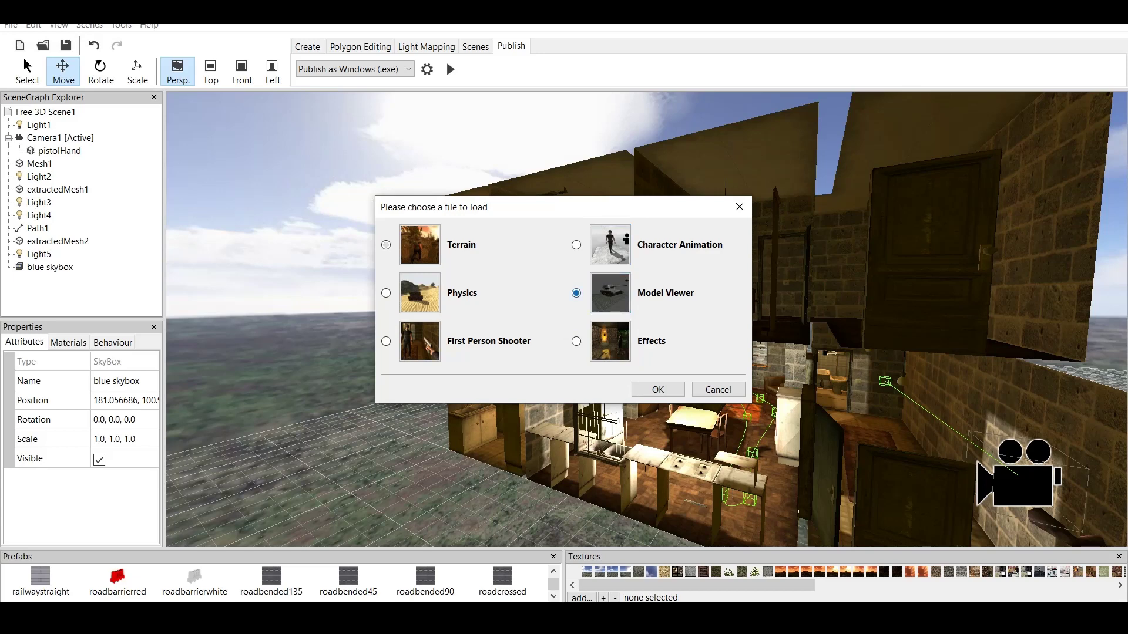
key("Return")
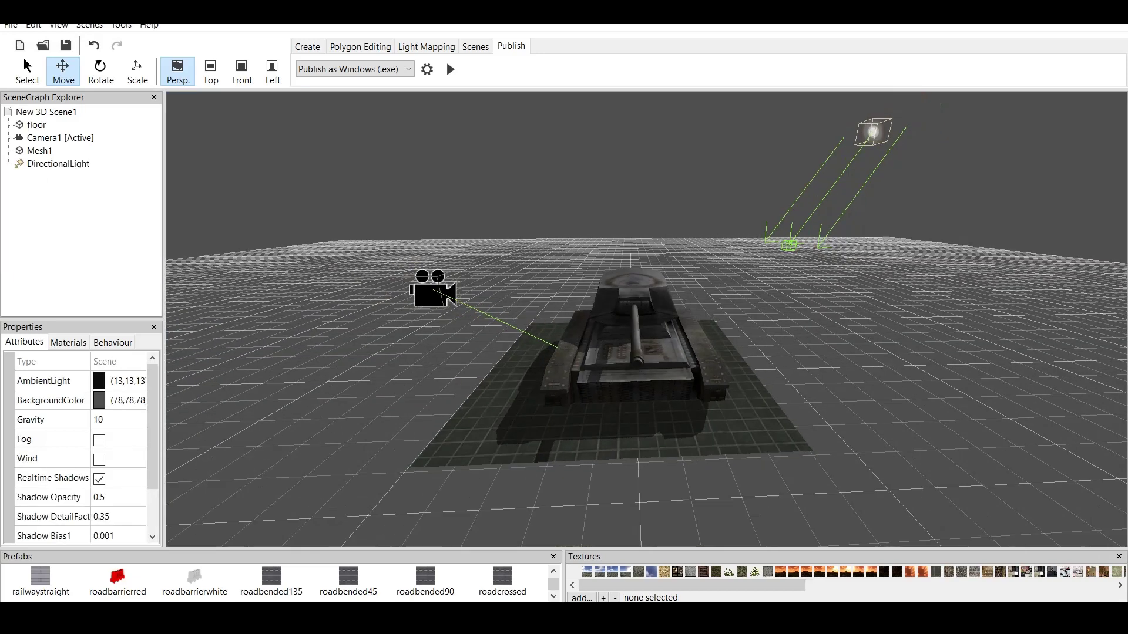
Run a test of the Model Viewer tank scene and close the test
left_click_drag(646, 319, 823, 319)
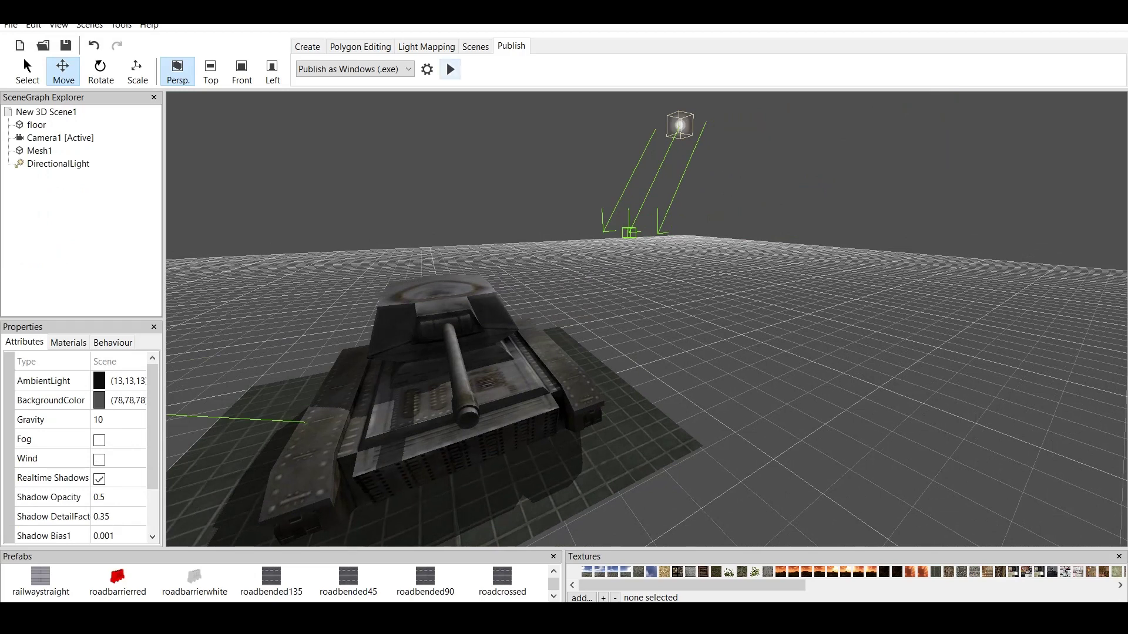
key("F5")
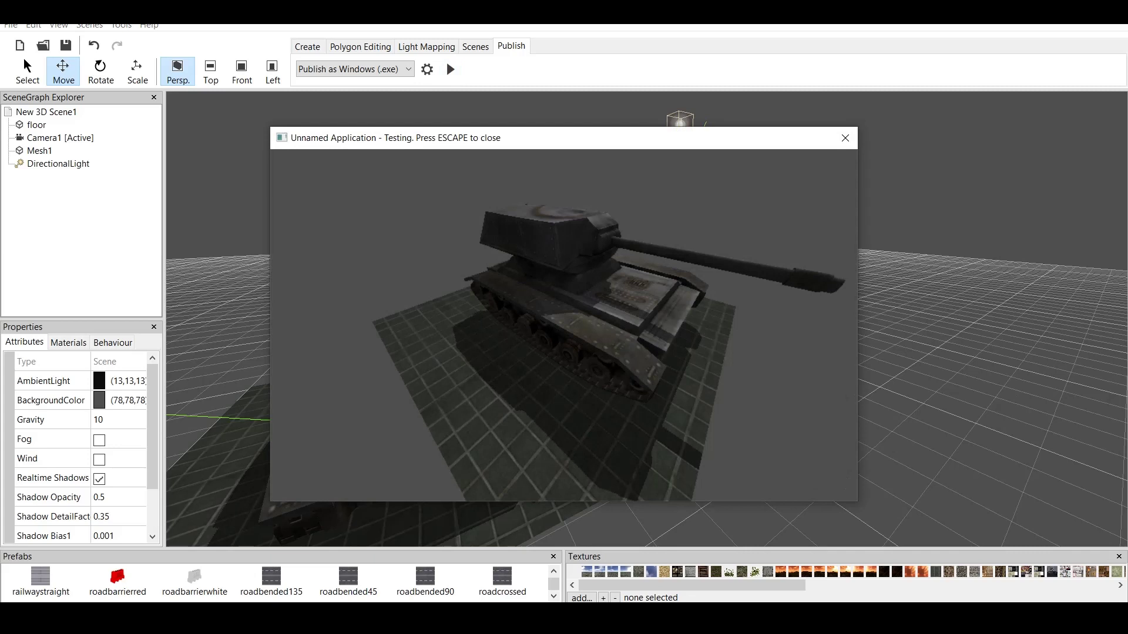
key("Escape")
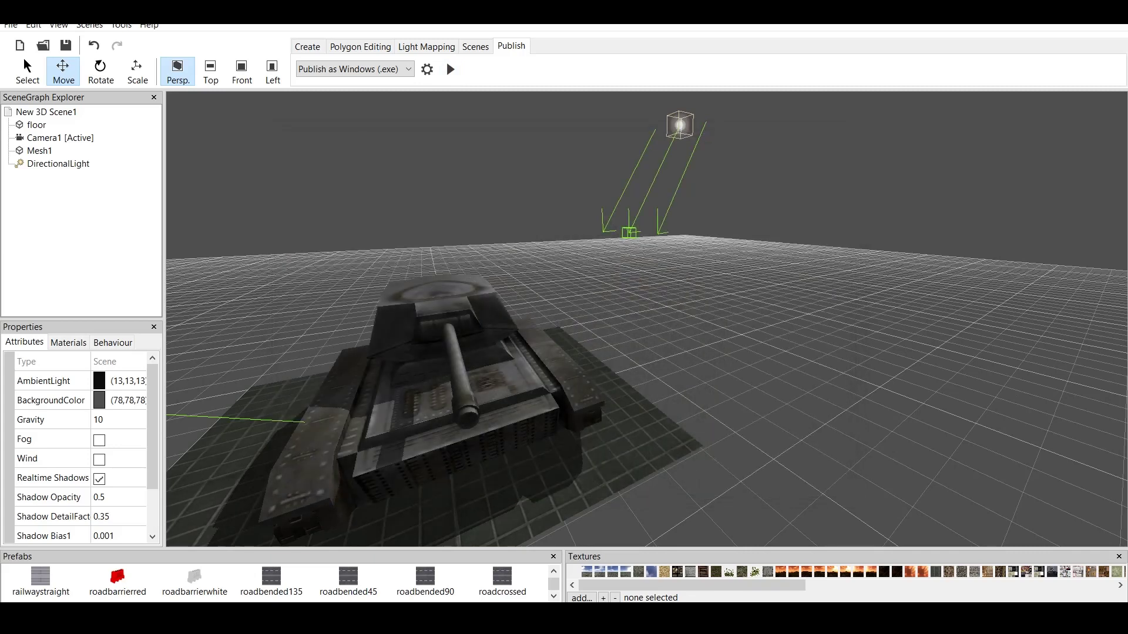
Delete the tank mesh from the floor
left_click(447, 381)
scroll(646, 319, "down", 3)
left_click_drag(429, 408, 386, 419)
right_click(509, 388)
left_click(540, 409)
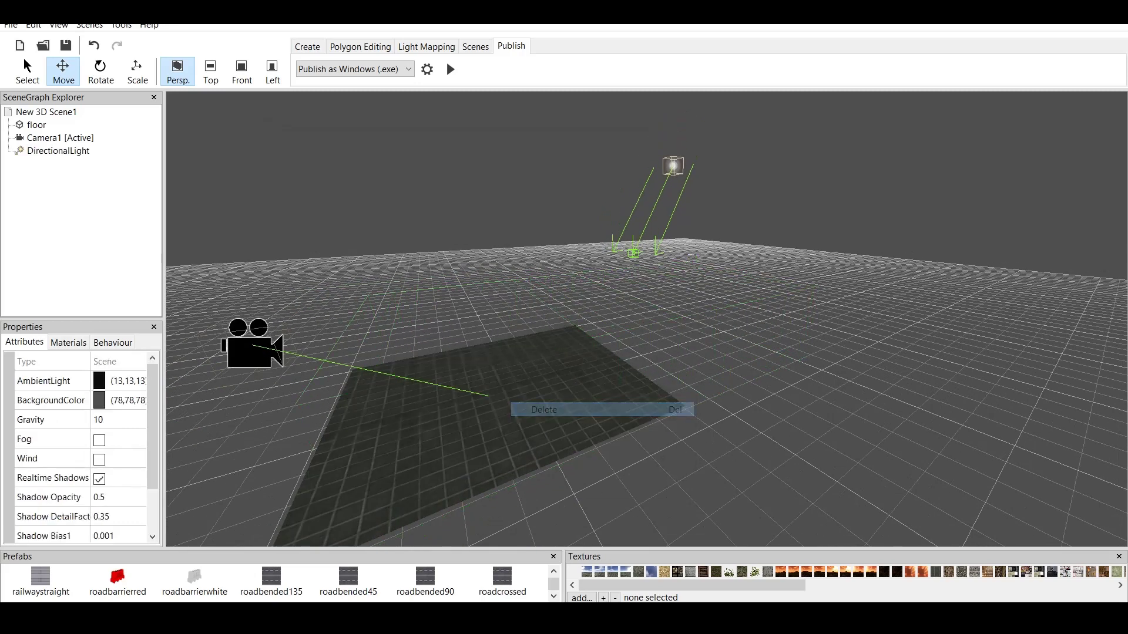
Add the animated man prefab to the scene beside the floor
left_click_drag(552, 549, 552, 474)
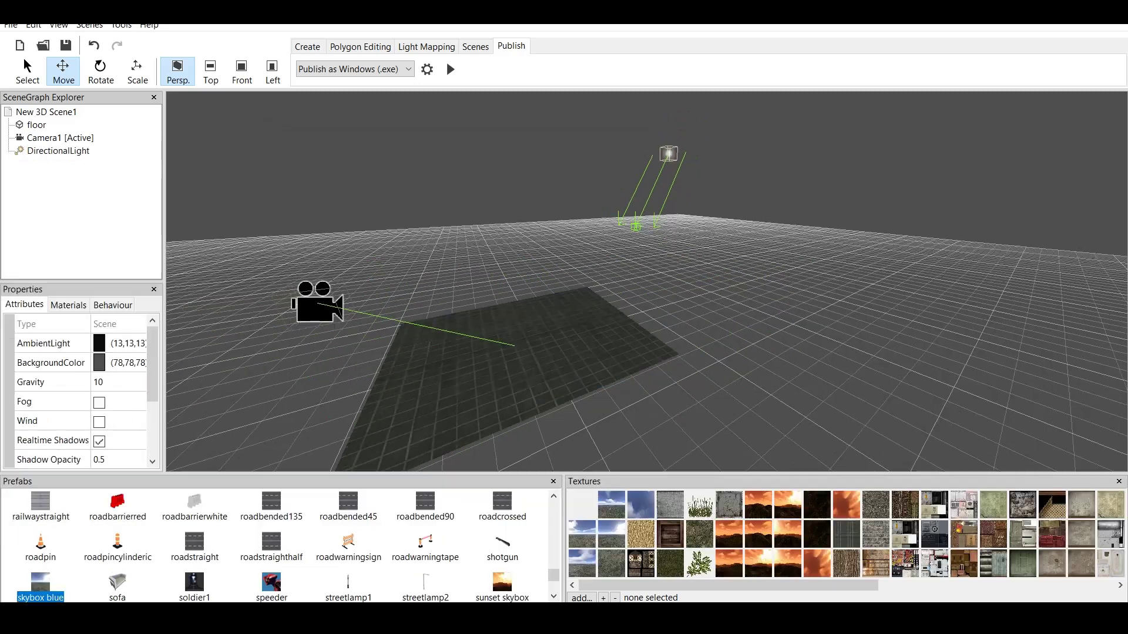
left_click_drag(553, 569, 553, 515)
scroll(284, 546, "up", 1)
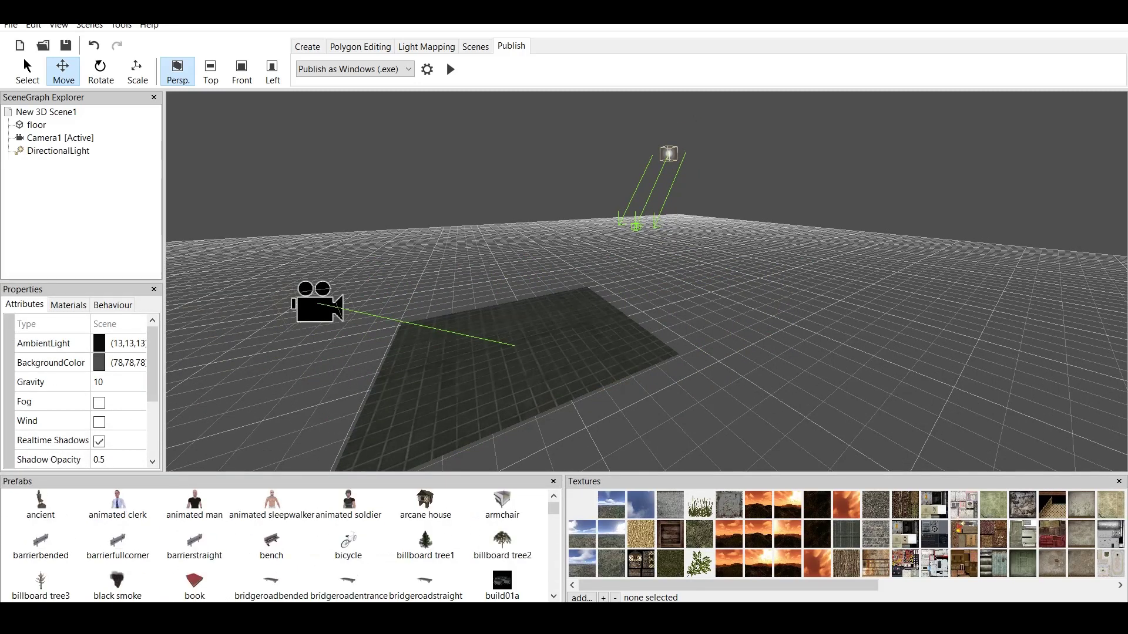
double_click(194, 505)
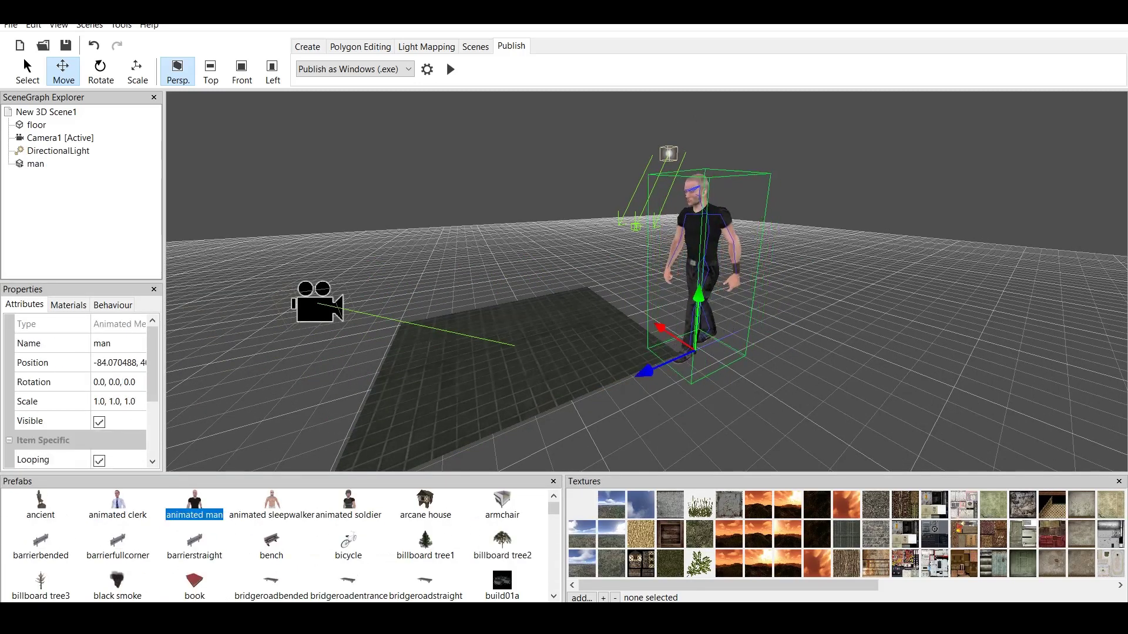
Shift the man along the X axis, then run a Windows test of the scene and close it
left_click_drag(661, 332, 512, 364)
left_click(451, 69)
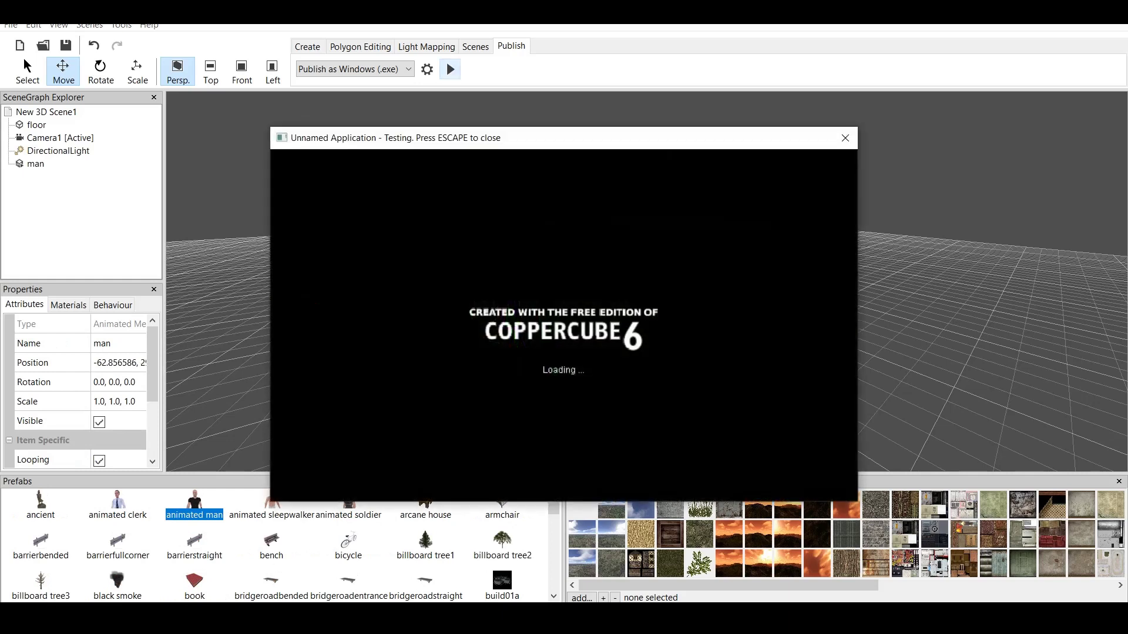
key("Escape")
Move the man to about X -16.7, lower him onto the middle of the floor, and test-run the scene
middle_click_drag(516, 329, 917, 347)
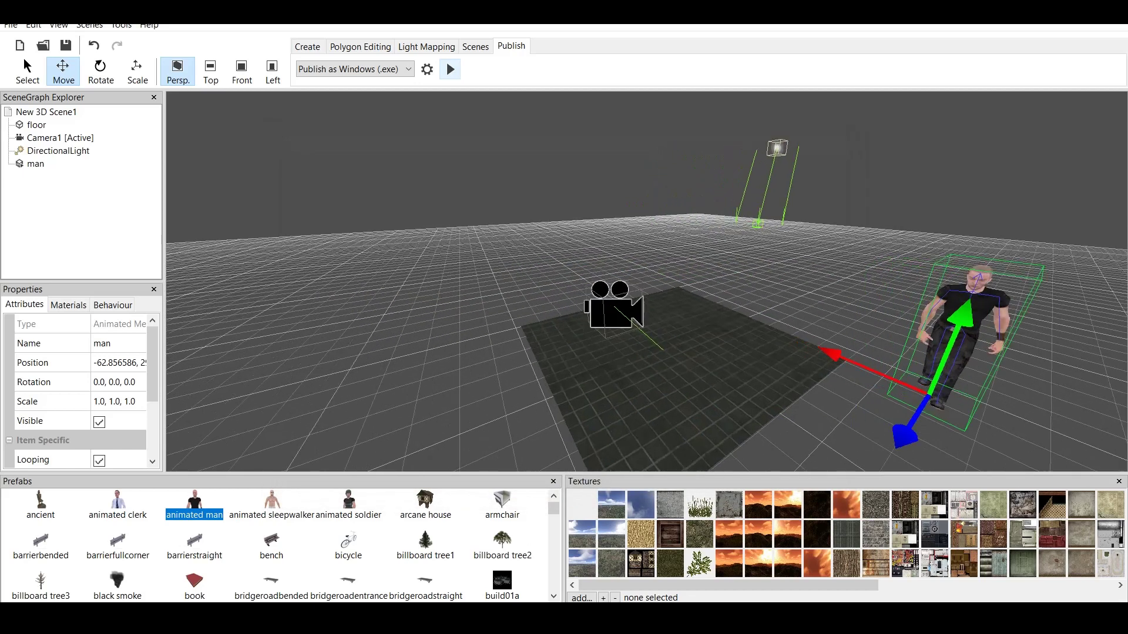
left_click_drag(837, 356, 654, 277)
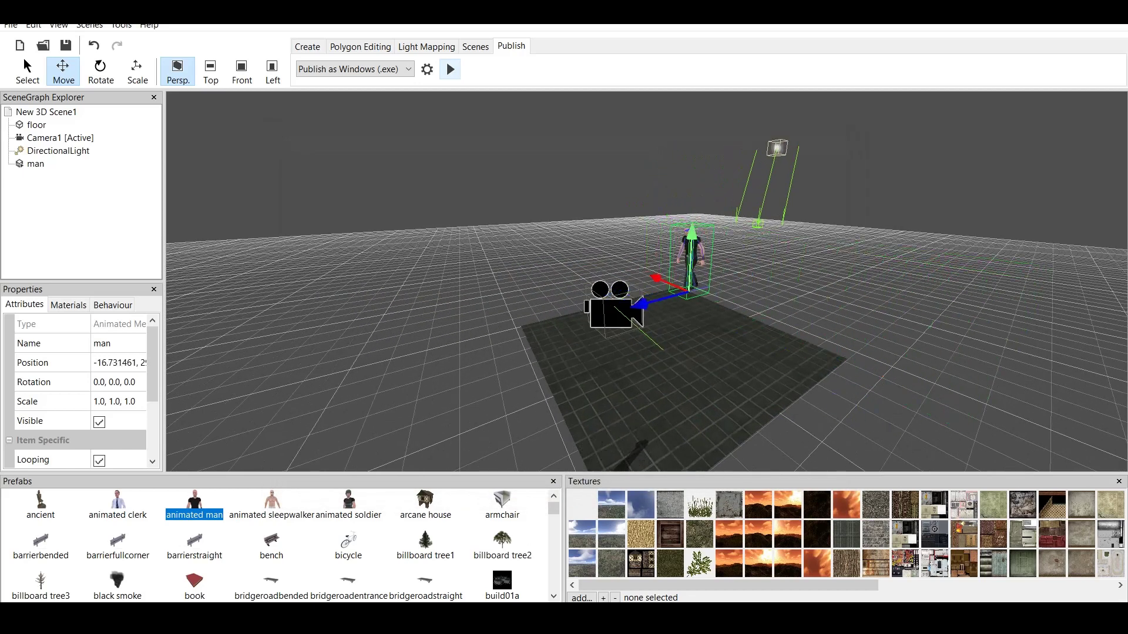
left_click_drag(689, 232, 686, 341)
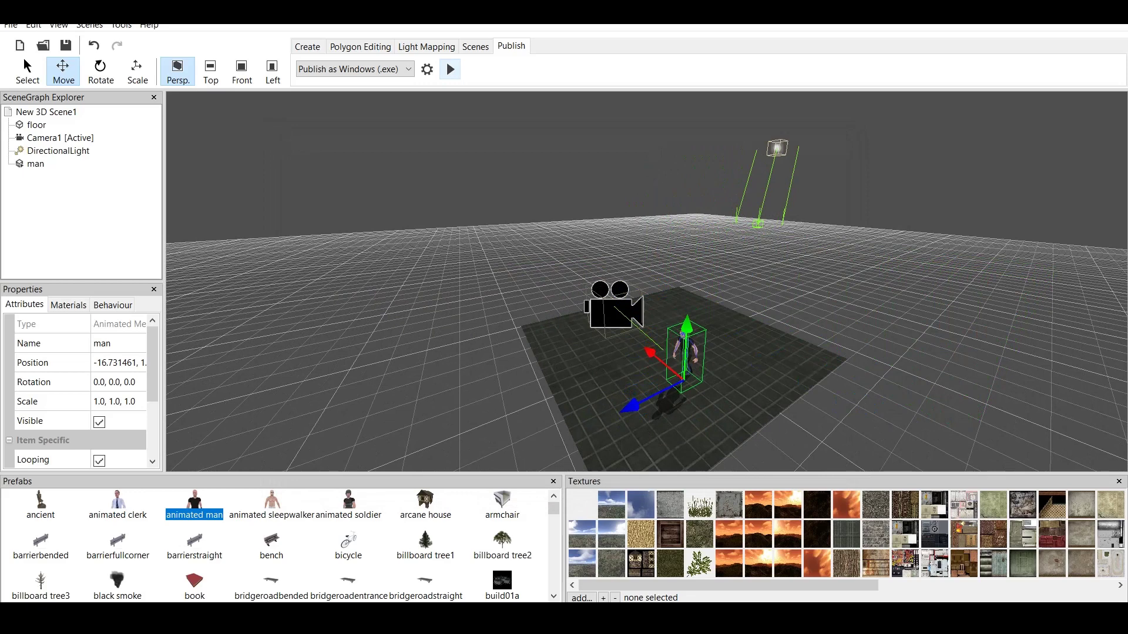
left_click(450, 69)
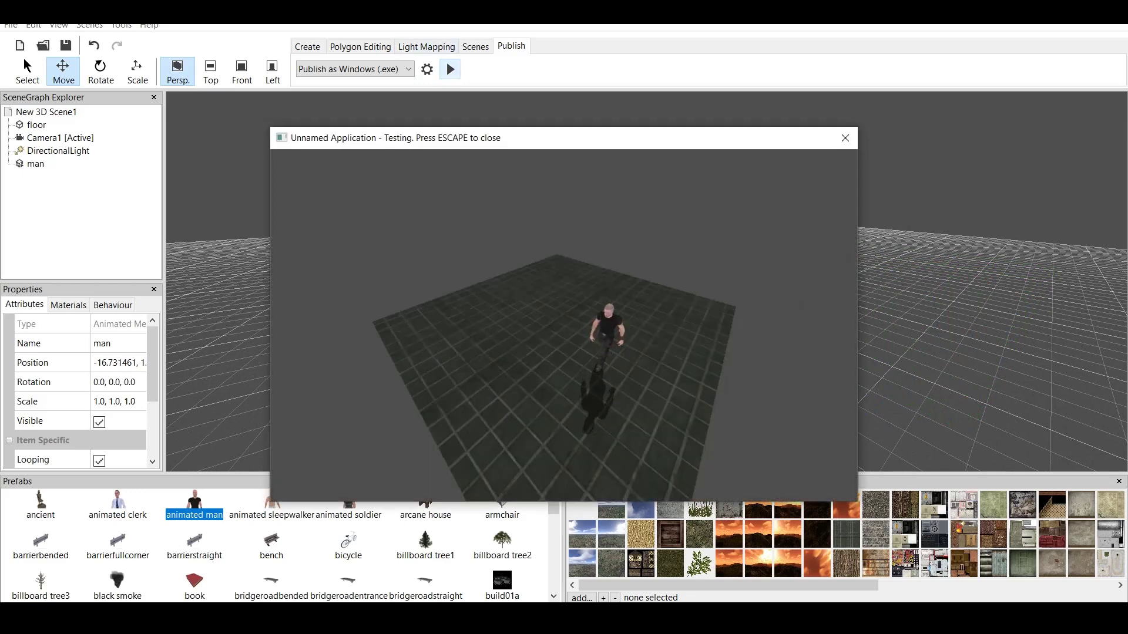
key("Escape")
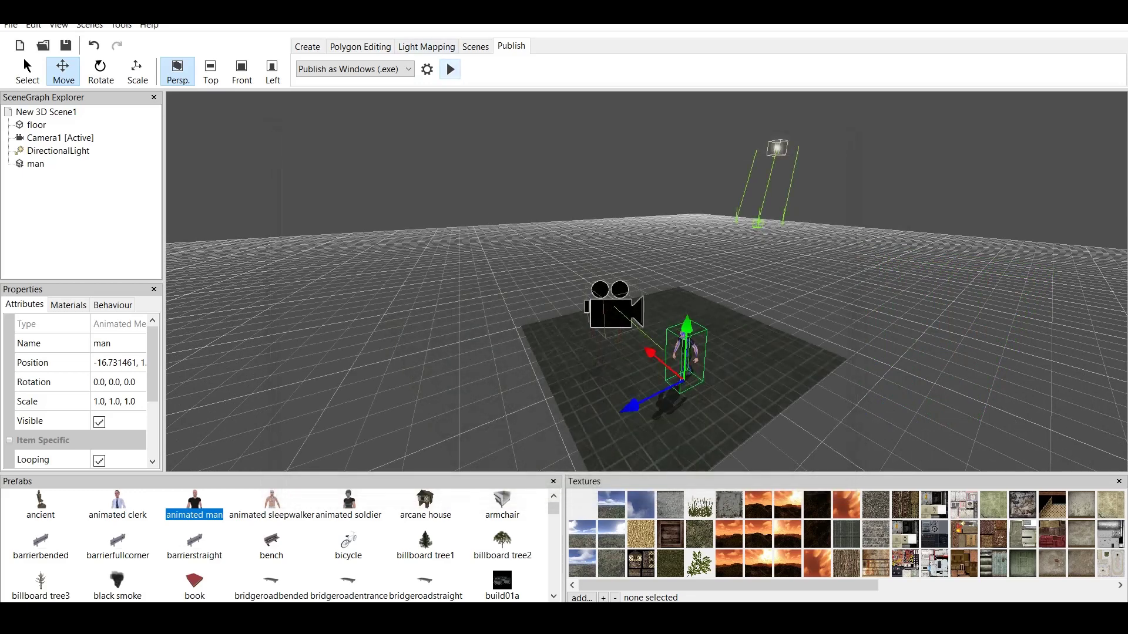
Start a new file from the example apps and load the Effects example
scroll(646, 282, "up", 2)
scroll(647, 282, "down", 2)
left_click(11, 25)
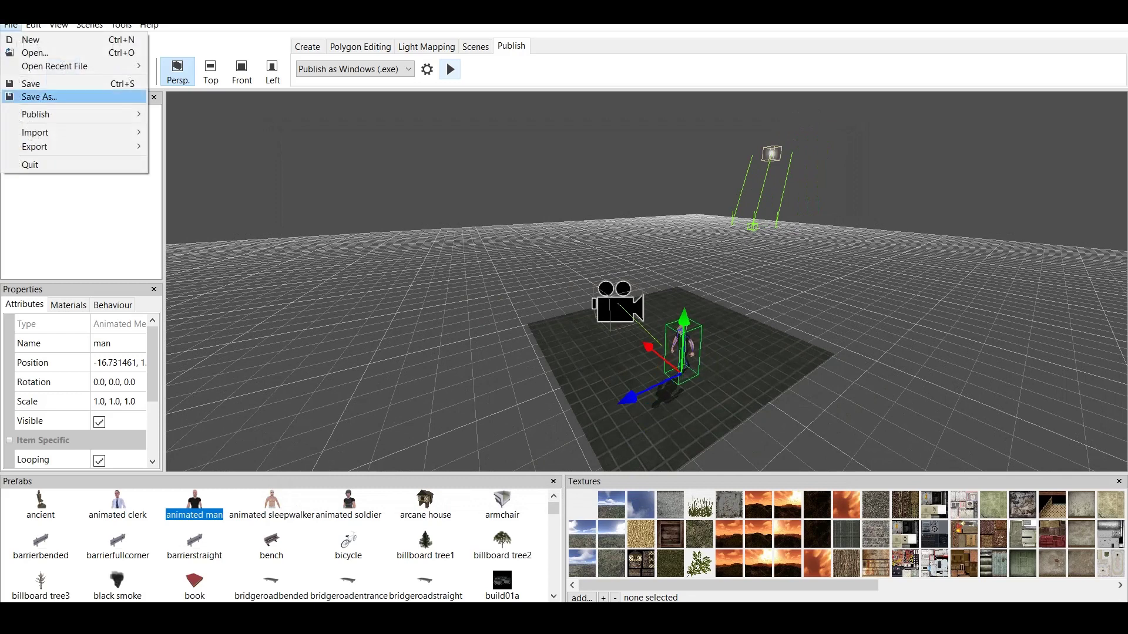
left_click(21, 37)
key("Return")
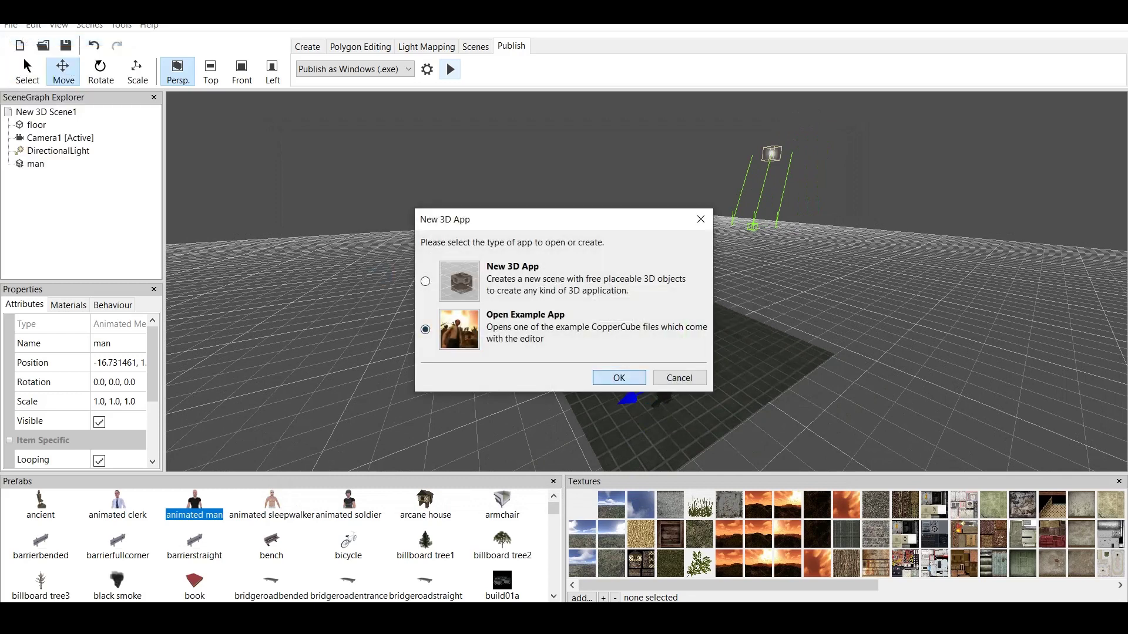
key("Return")
key("Return")
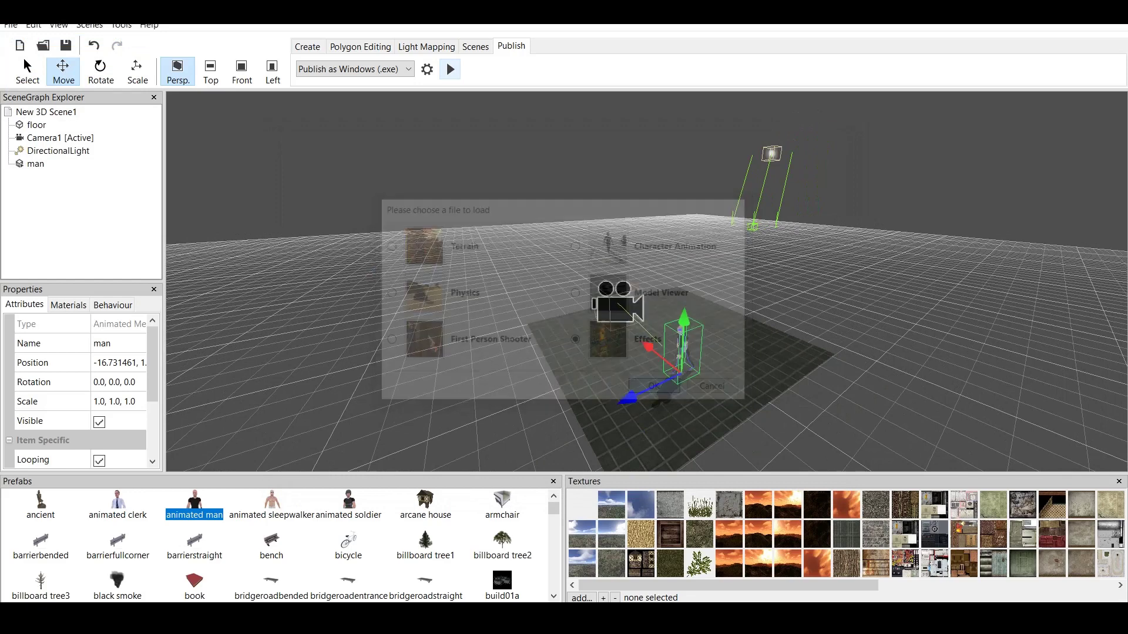
Test-run the Effects scene and walk the character past the burning barrel into the green particle room
scroll(646, 281, "down", 4)
scroll(646, 281, "up", 5)
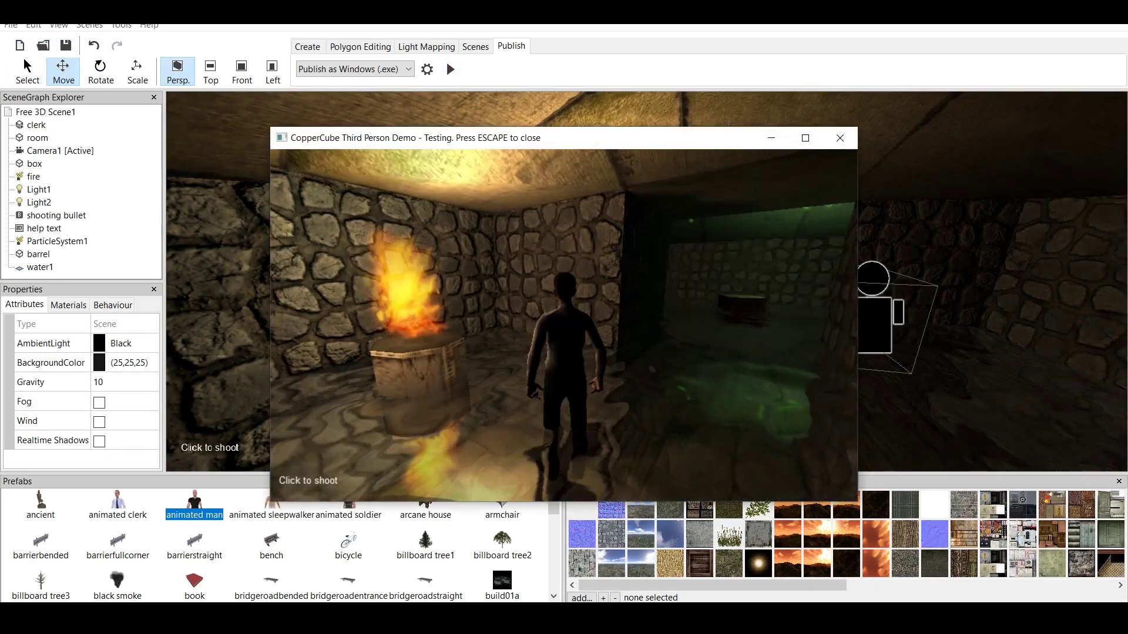
key("Right")
key("Up")
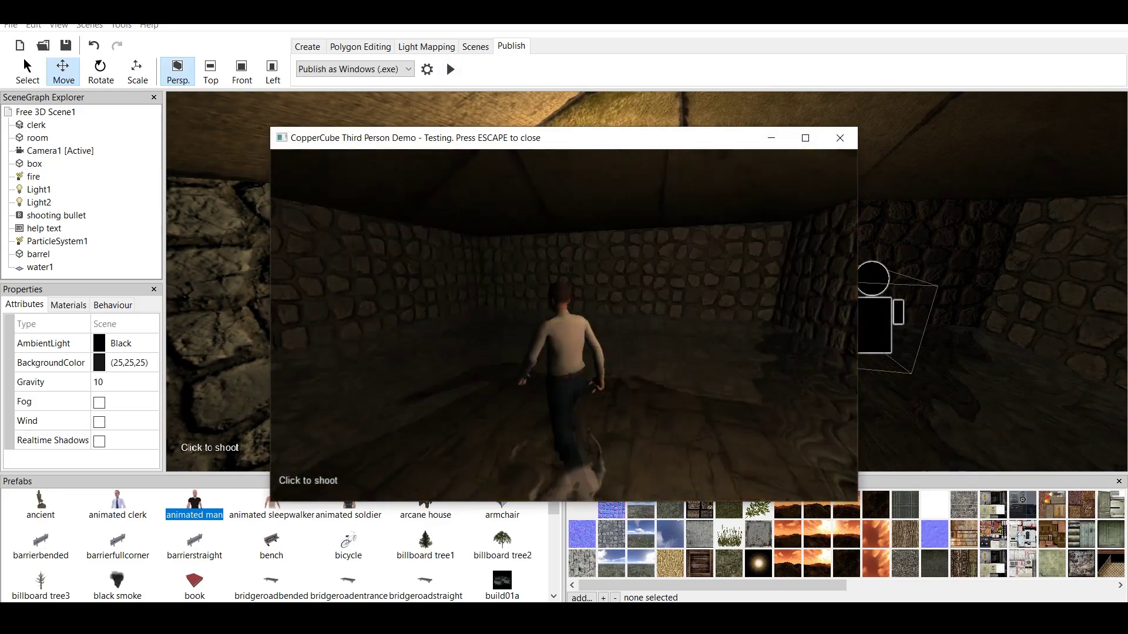
key("Right")
key("Up")
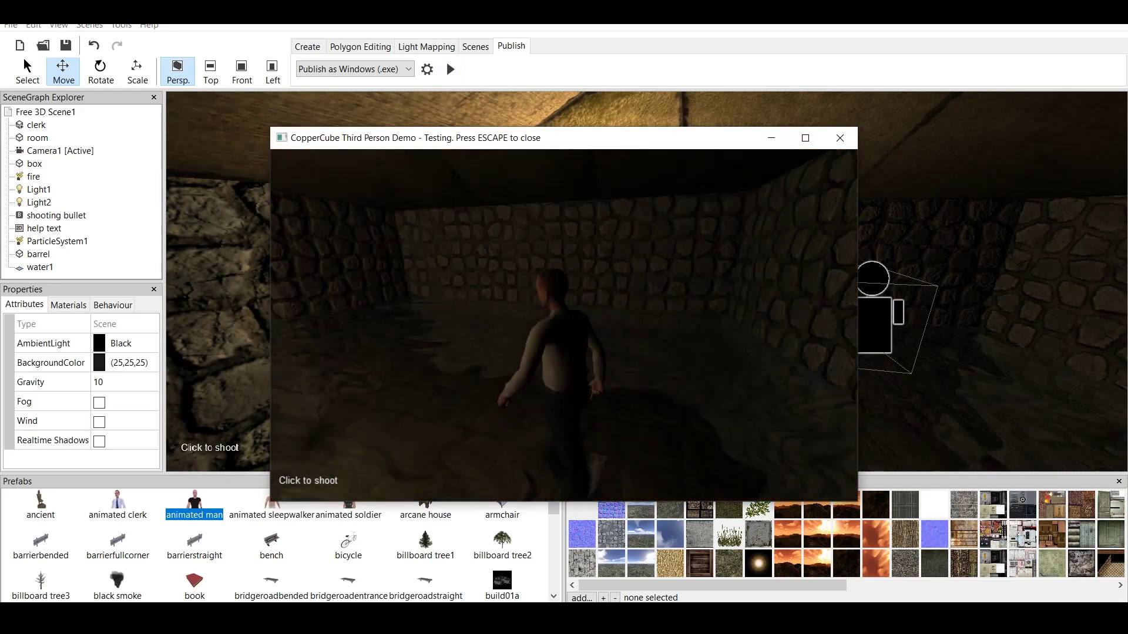
key("Up")
key("Right")
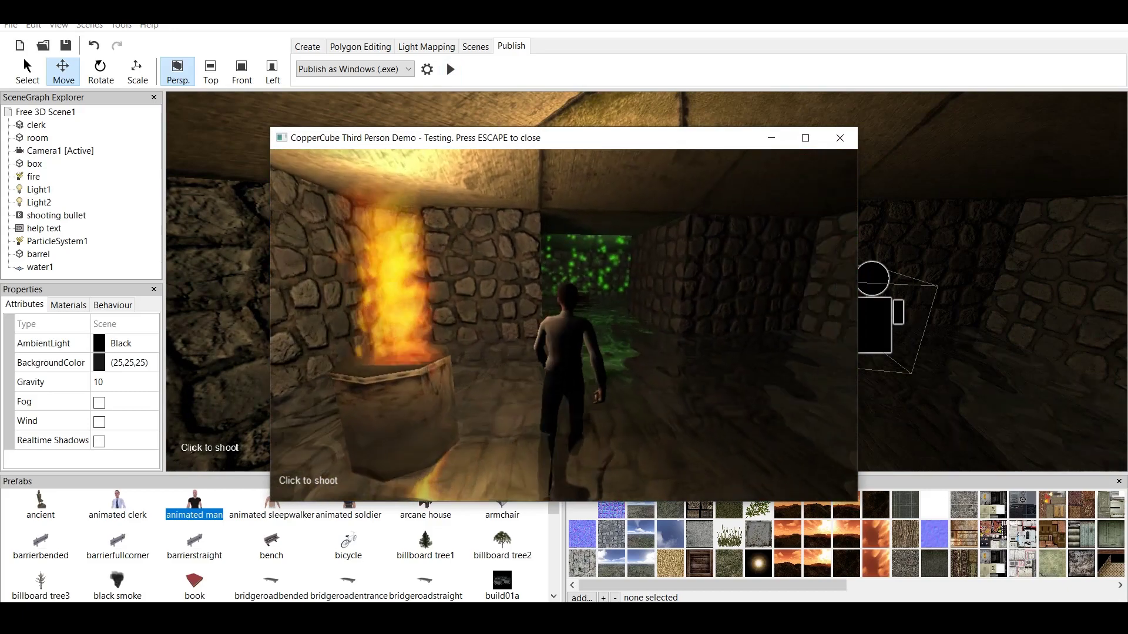
key("Up")
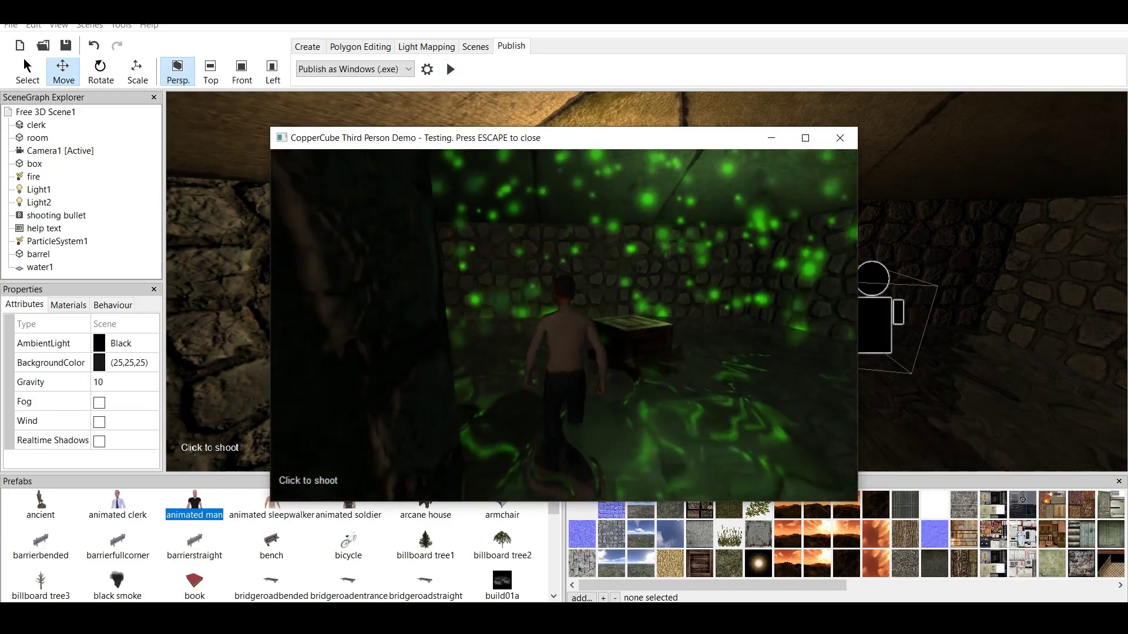
key("Up")
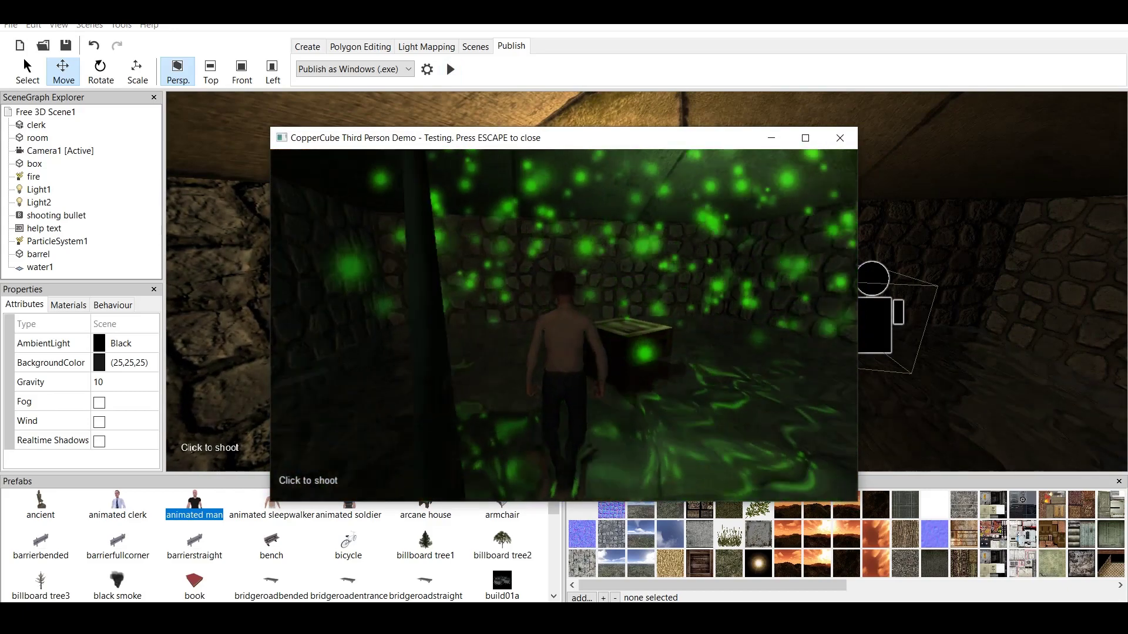
key("Left")
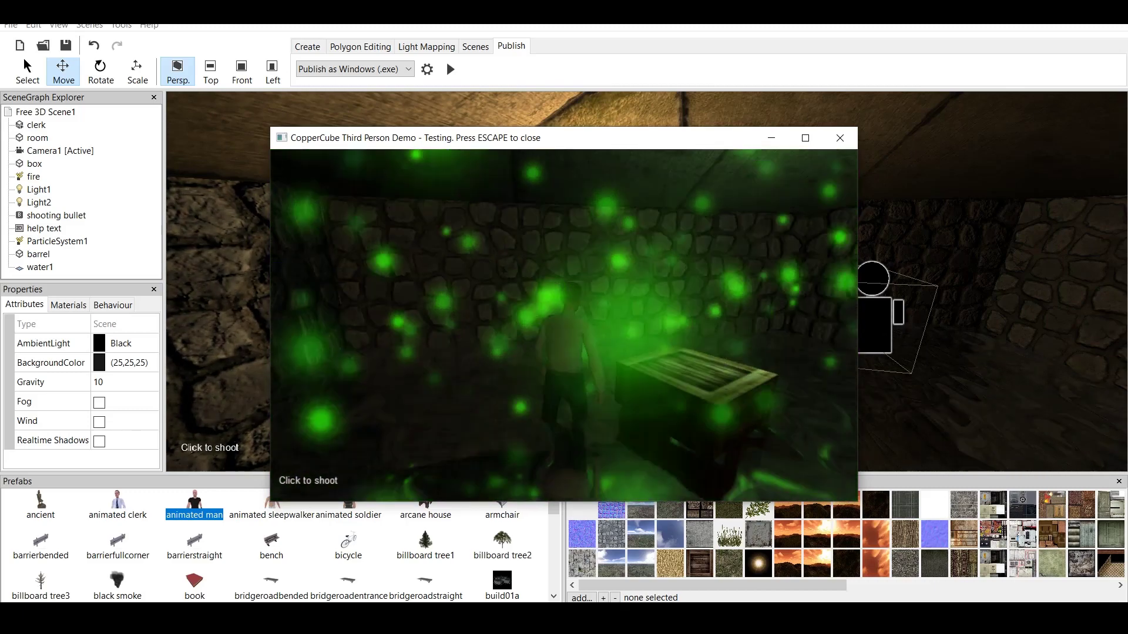
key("Up")
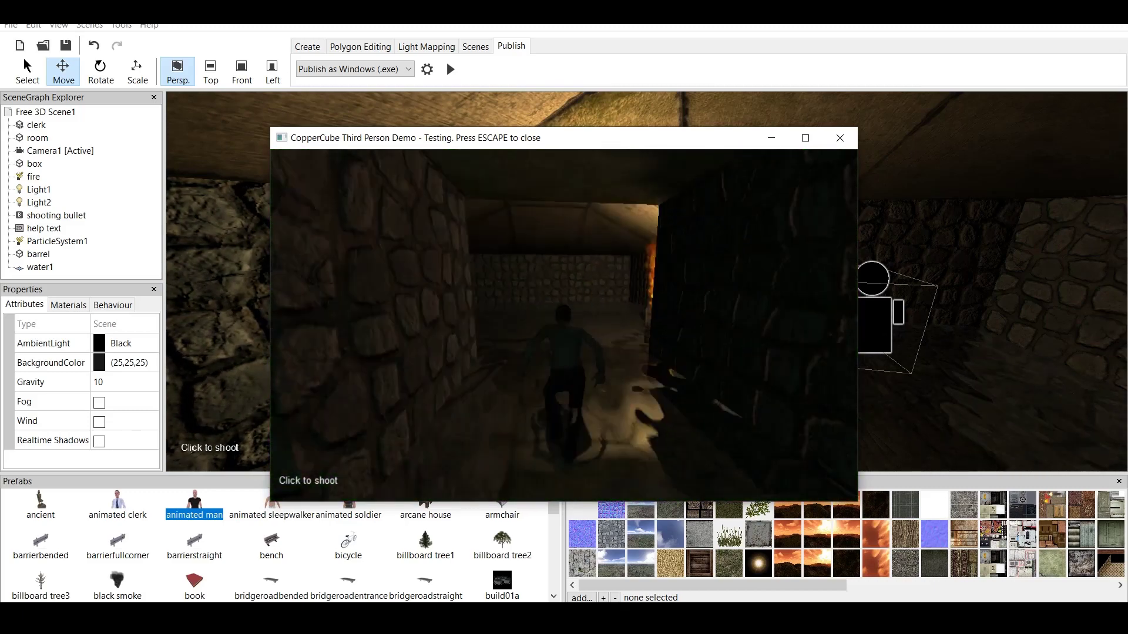
Walk the character back past the fire into the dark room, try shooting, and end the test run
key("Up")
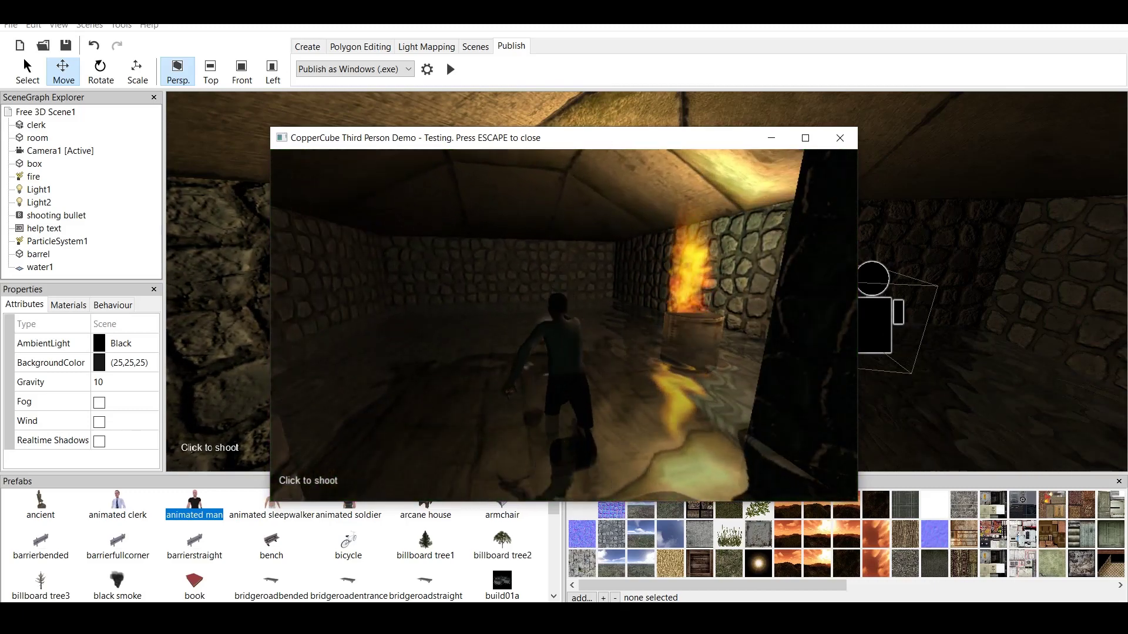
key("Left")
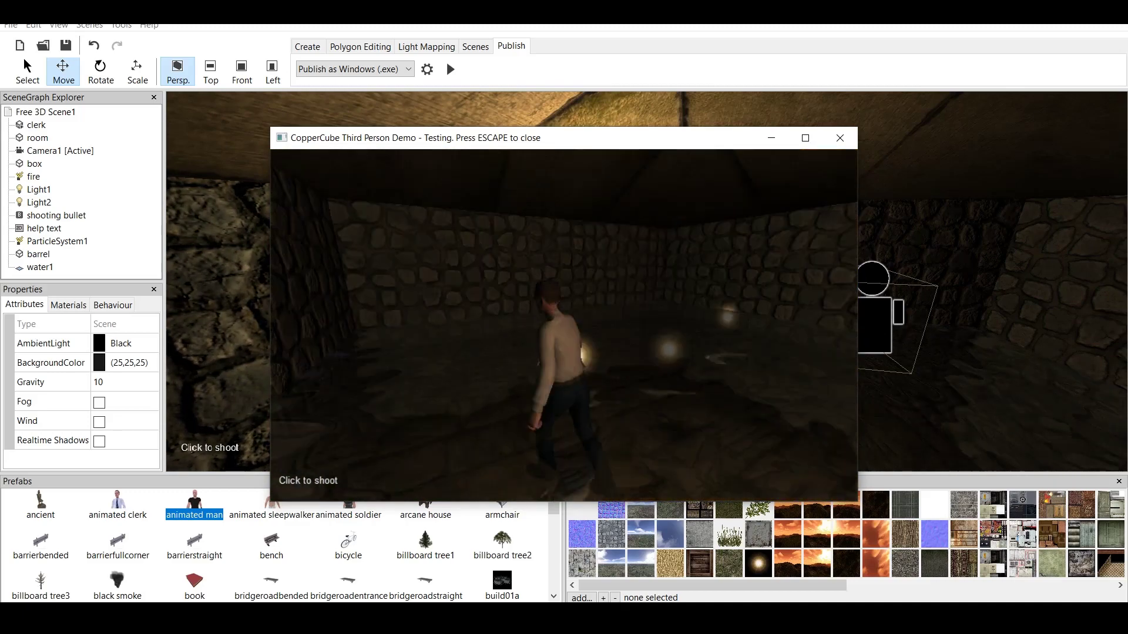
key("Up")
key("Up")
key("Right")
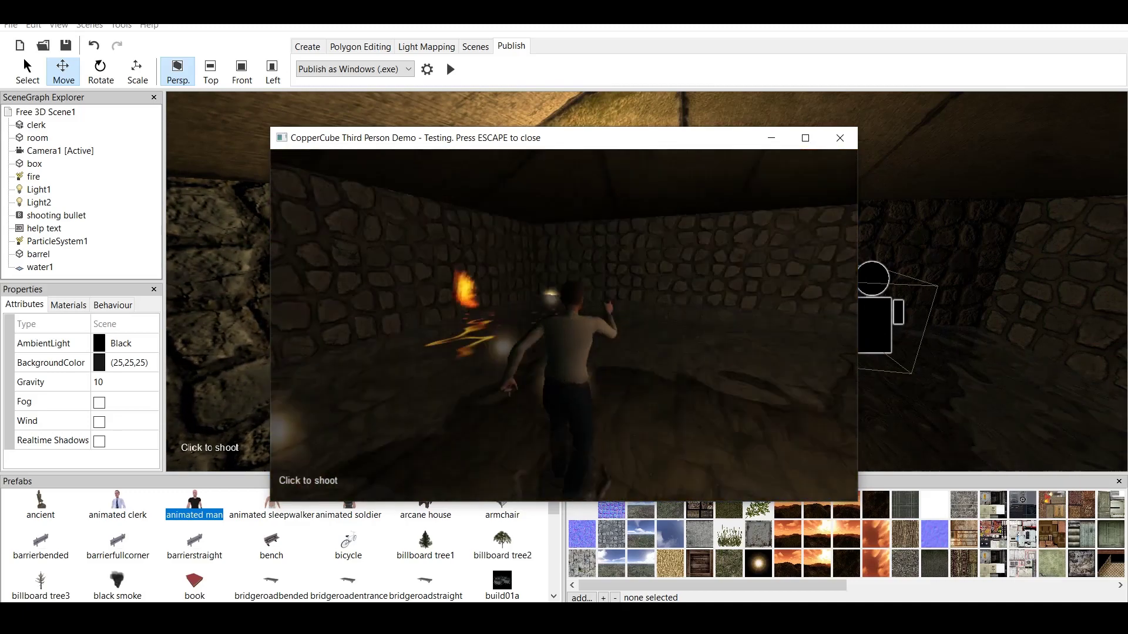
key("Escape")
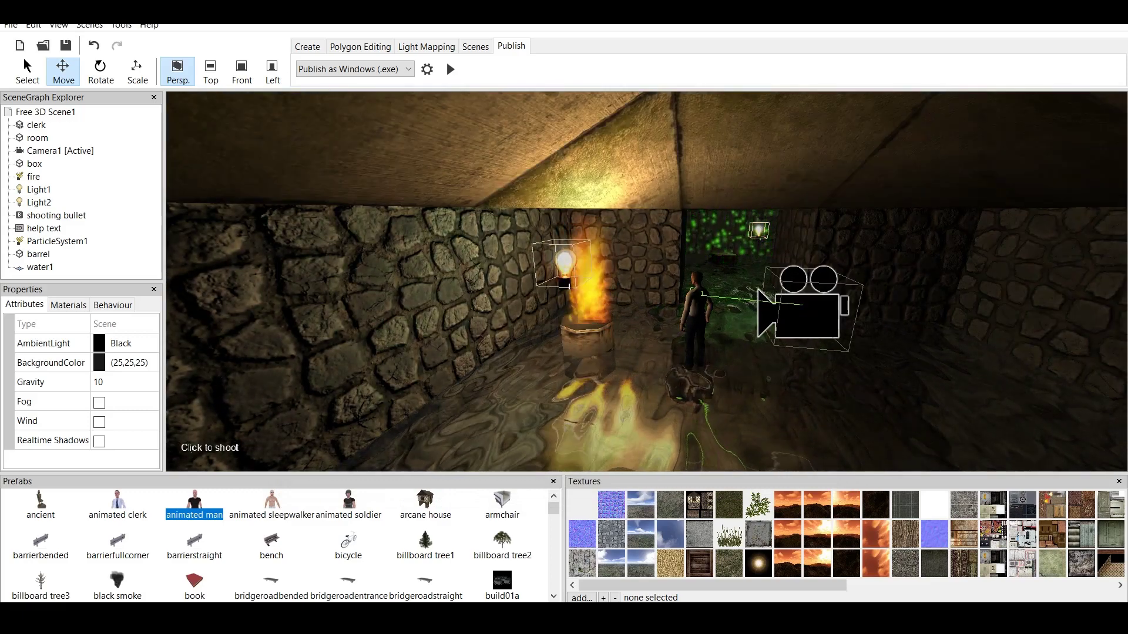
Select the green particle system above the crate in the back room
scroll(647, 281, "up", 3)
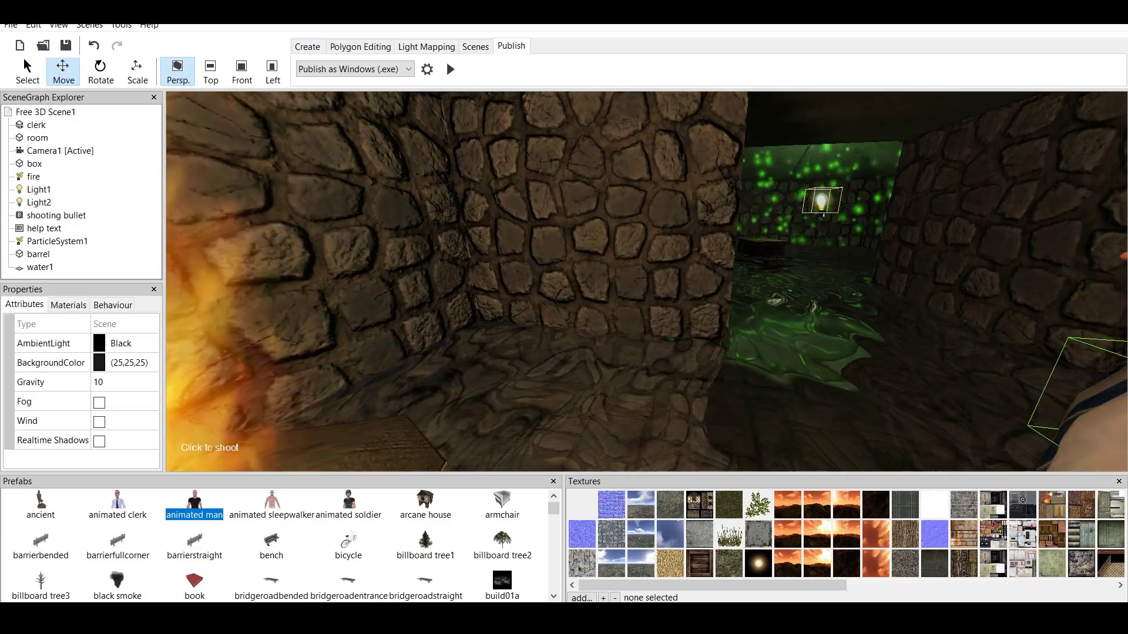
scroll(647, 281, "down", 1)
key("Right")
scroll(647, 282, "up", 3)
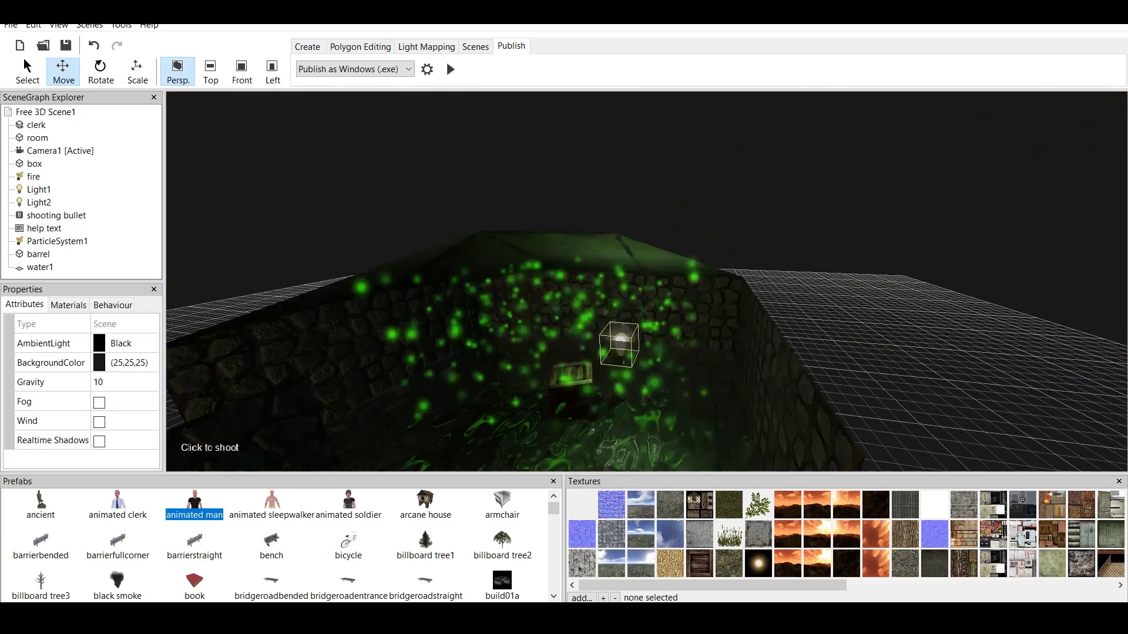
left_click(552, 306)
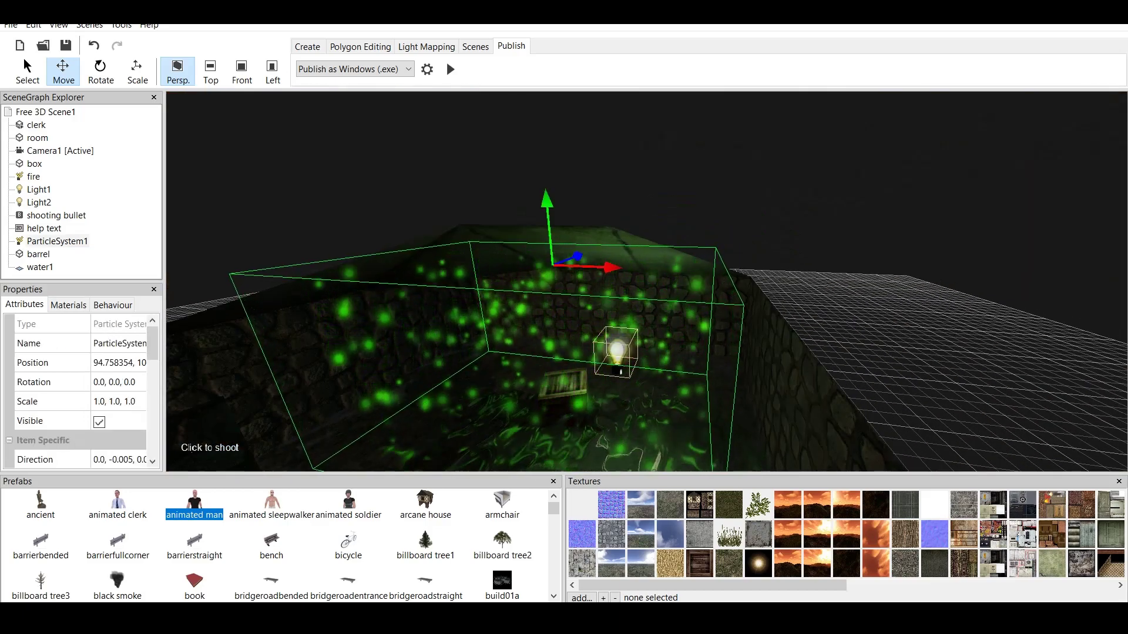
Look through the particle system's attributes and set its FadeTargetColor to white
left_click_drag(152, 342, 152, 350)
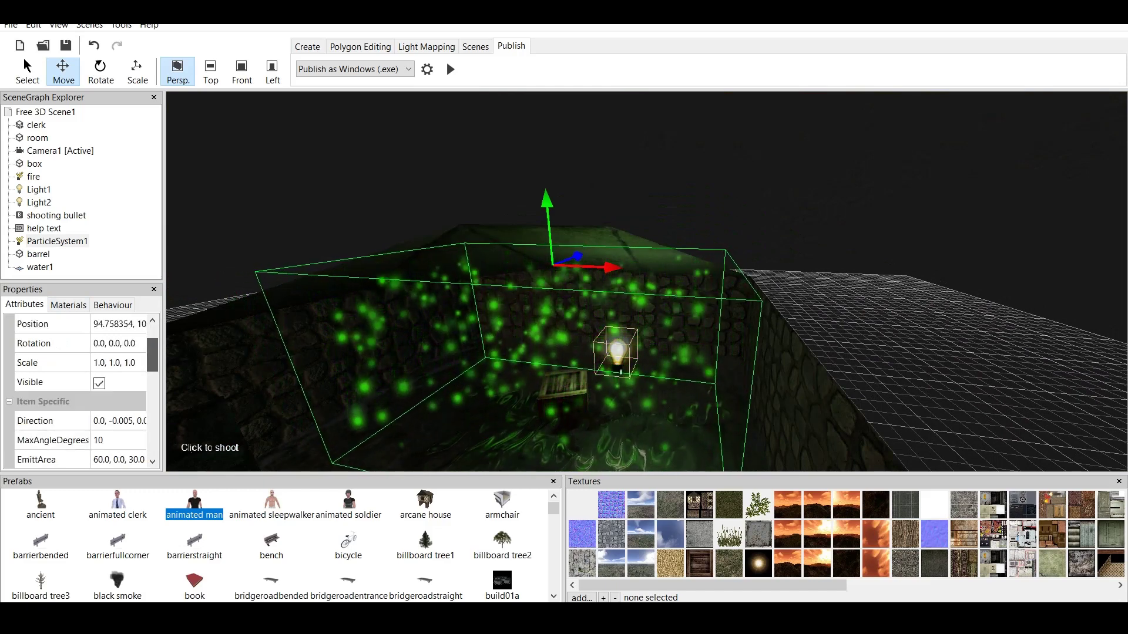
scroll(151, 382, "down", 2)
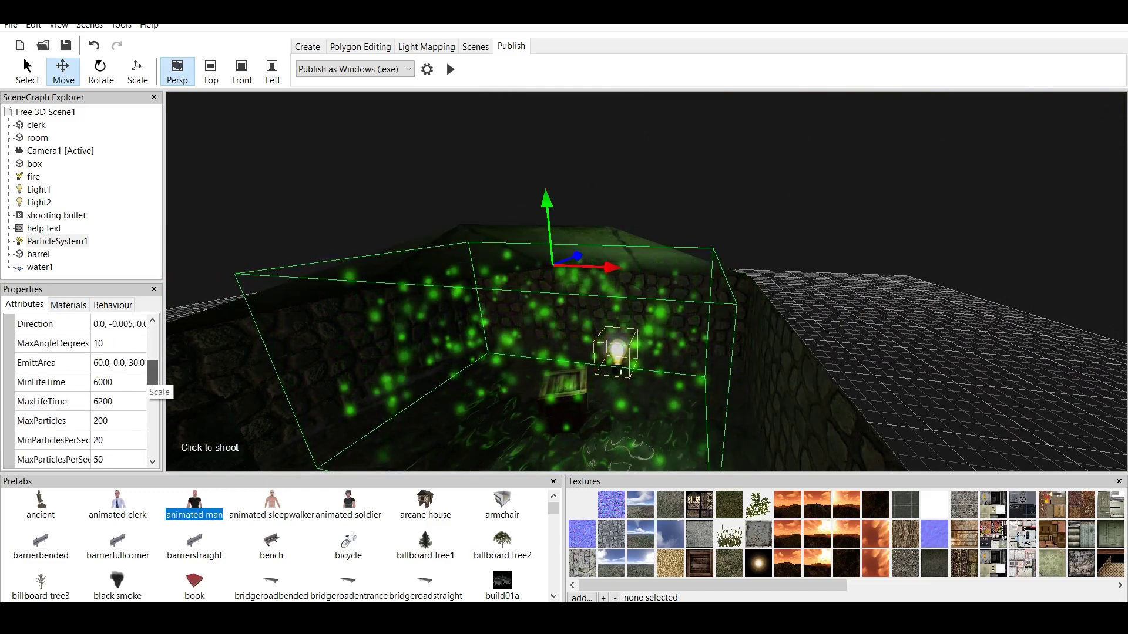
scroll(151, 382, "down", 4)
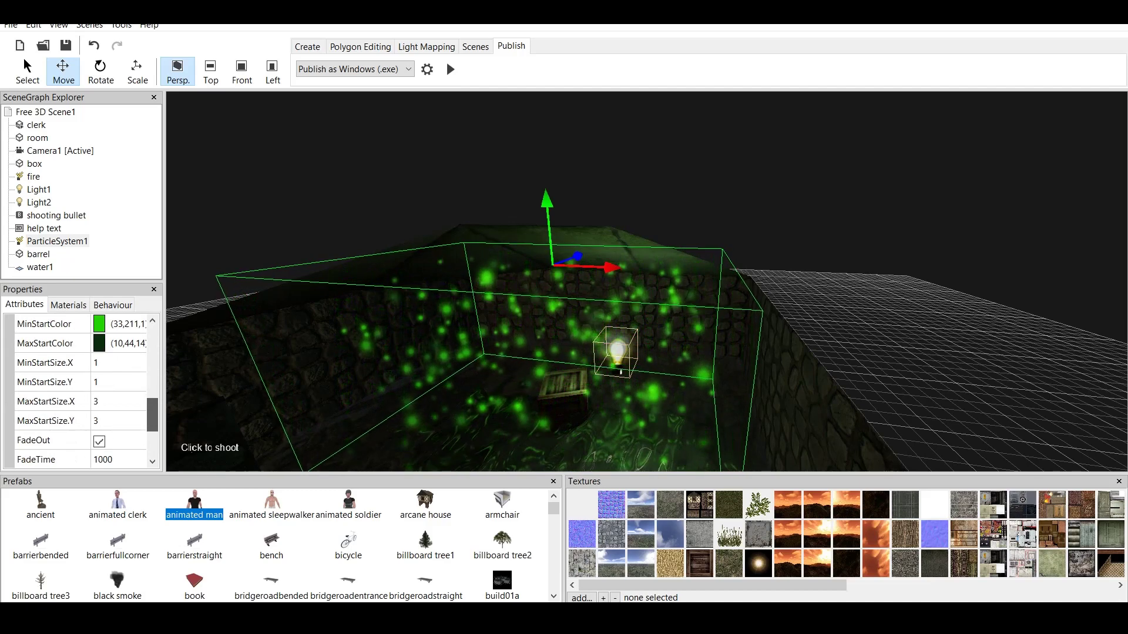
scroll(152, 382, "down", 2)
scroll(151, 382, "up", 8)
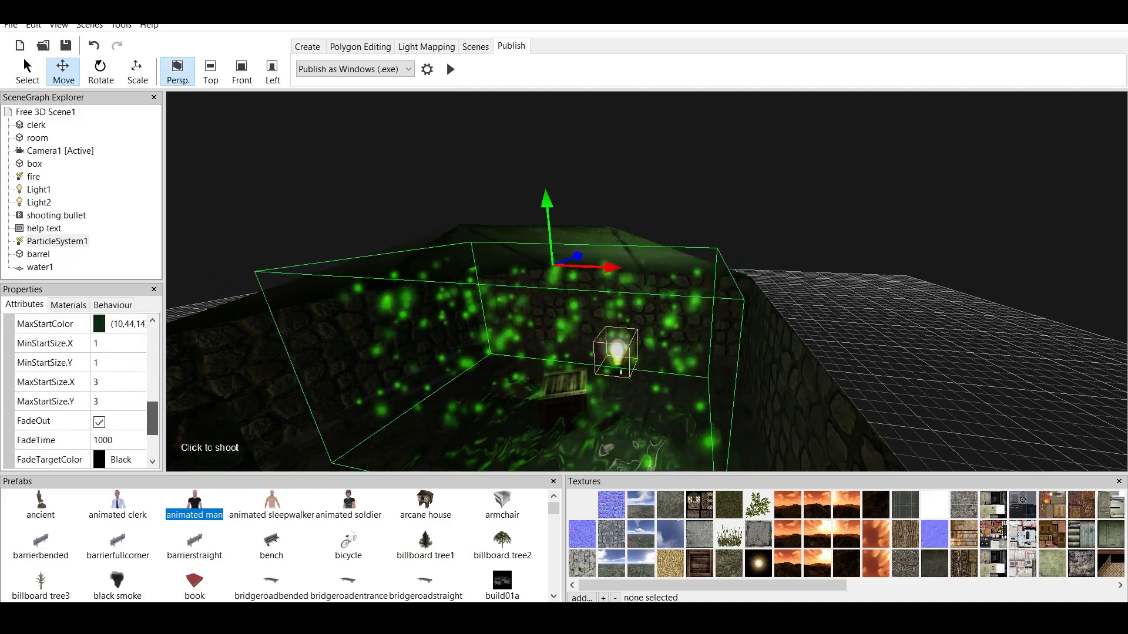
scroll(80, 381, "down", 8)
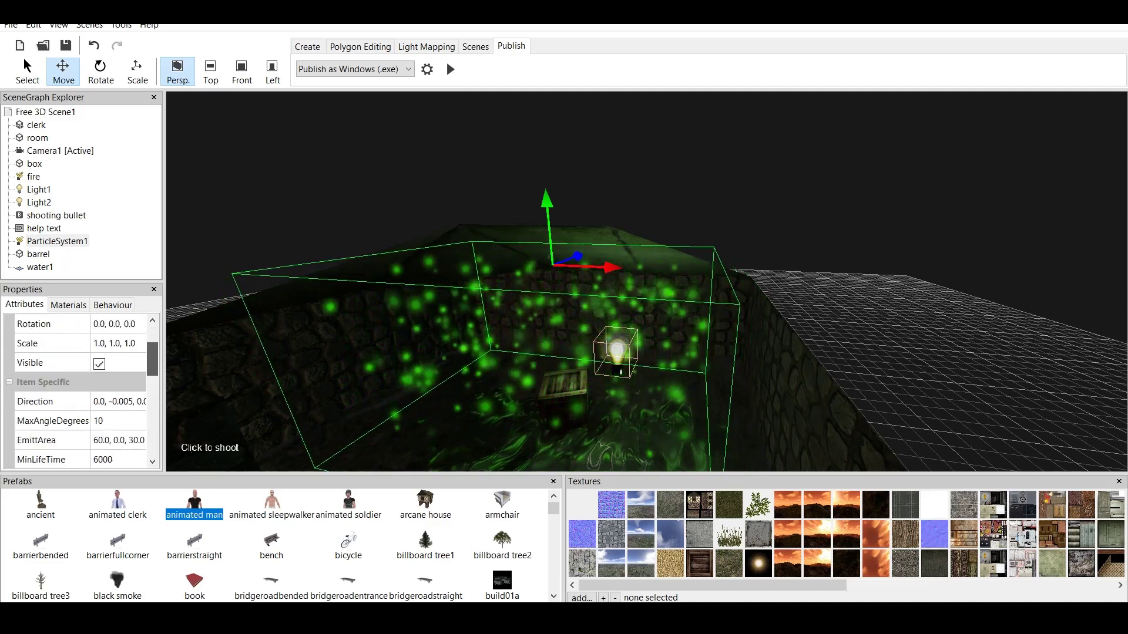
left_click(117, 381)
left_click(136, 382)
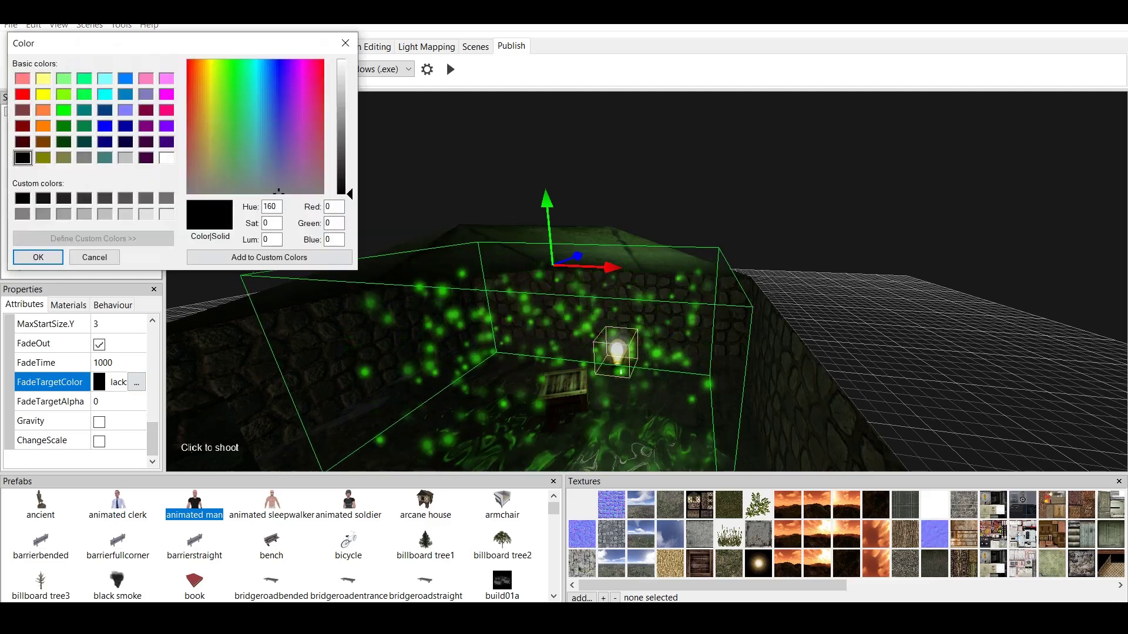
left_click(166, 157)
left_click(38, 258)
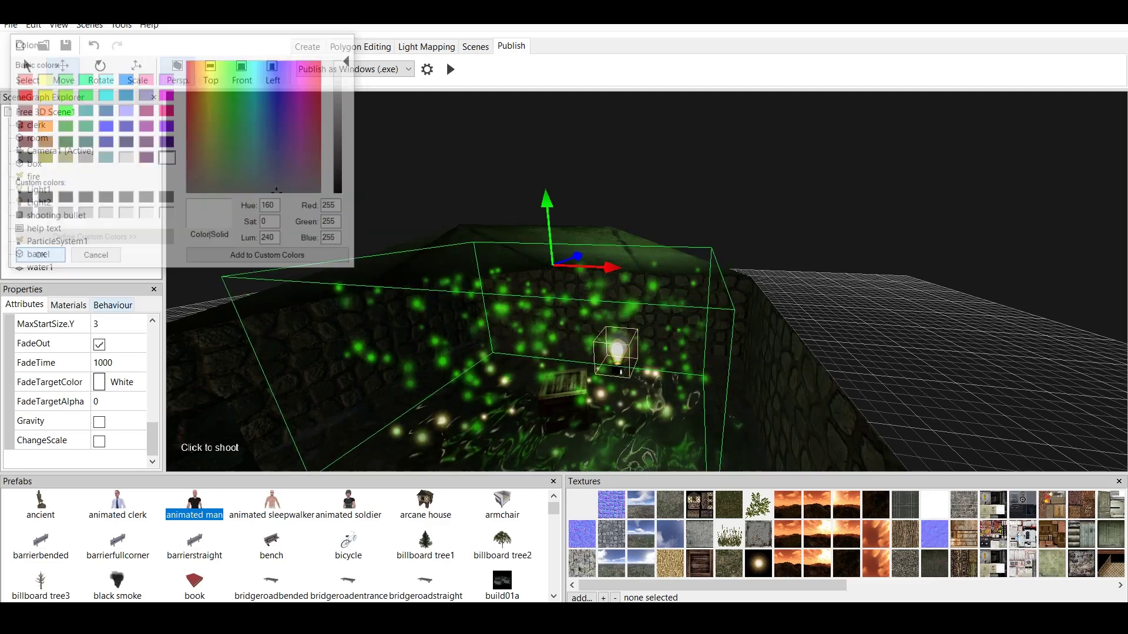
Set the particle system's MaxStartColor to the light grey with value 240 from the custom colors
scroll(80, 387, "up", 3)
left_click(118, 381)
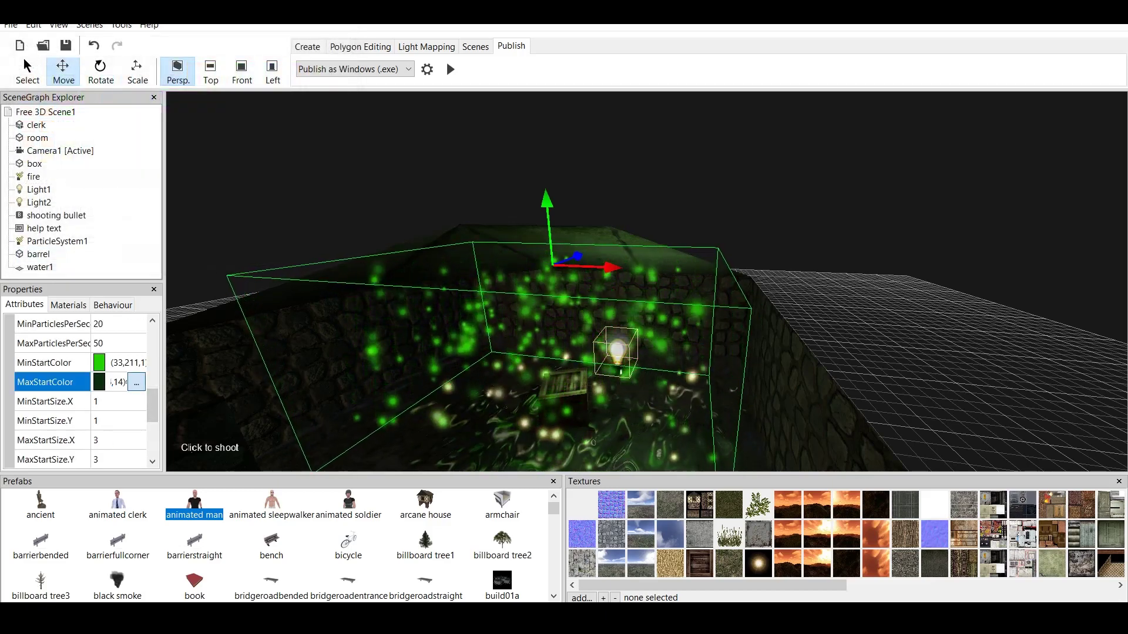
left_click(136, 382)
left_click(166, 214)
left_click(38, 258)
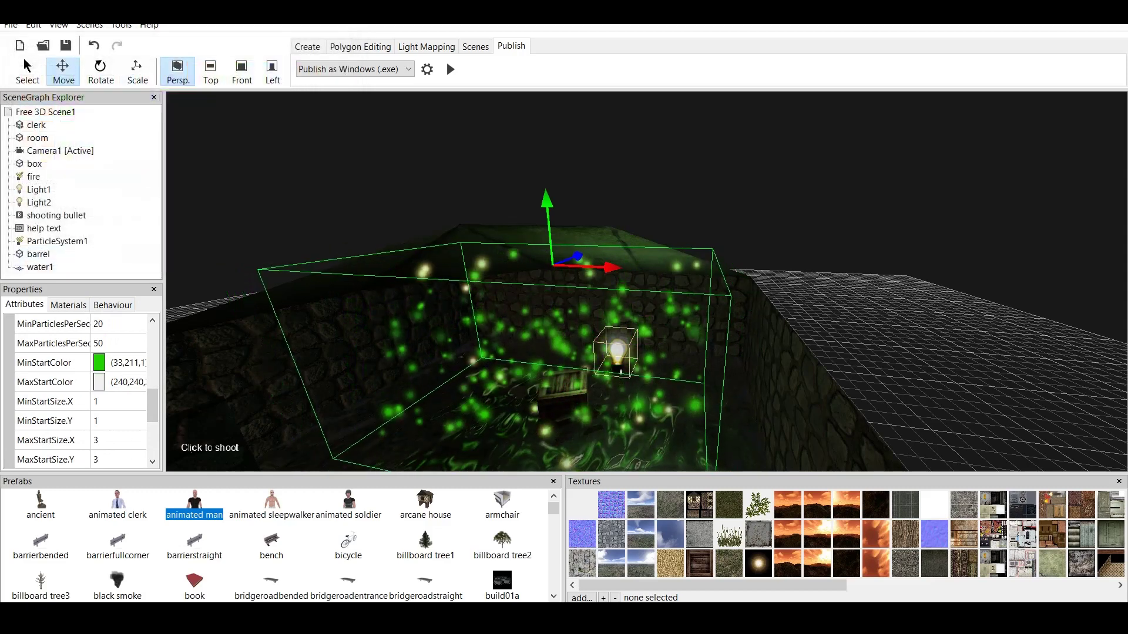
Set the particle system's MinStartColor to white
left_click(118, 362)
left_click(136, 363)
left_click(136, 363)
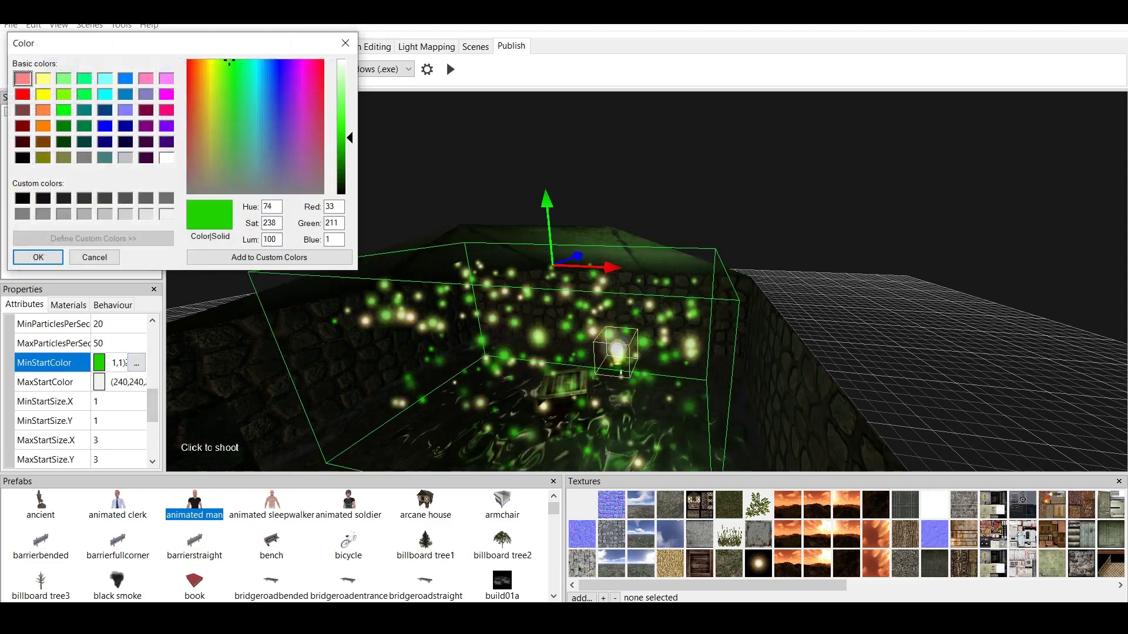
left_click(166, 158)
left_click(38, 257)
Test-run the scene, walk the character into the recolored particle room and back out, and close the test
left_click_drag(152, 405, 152, 385)
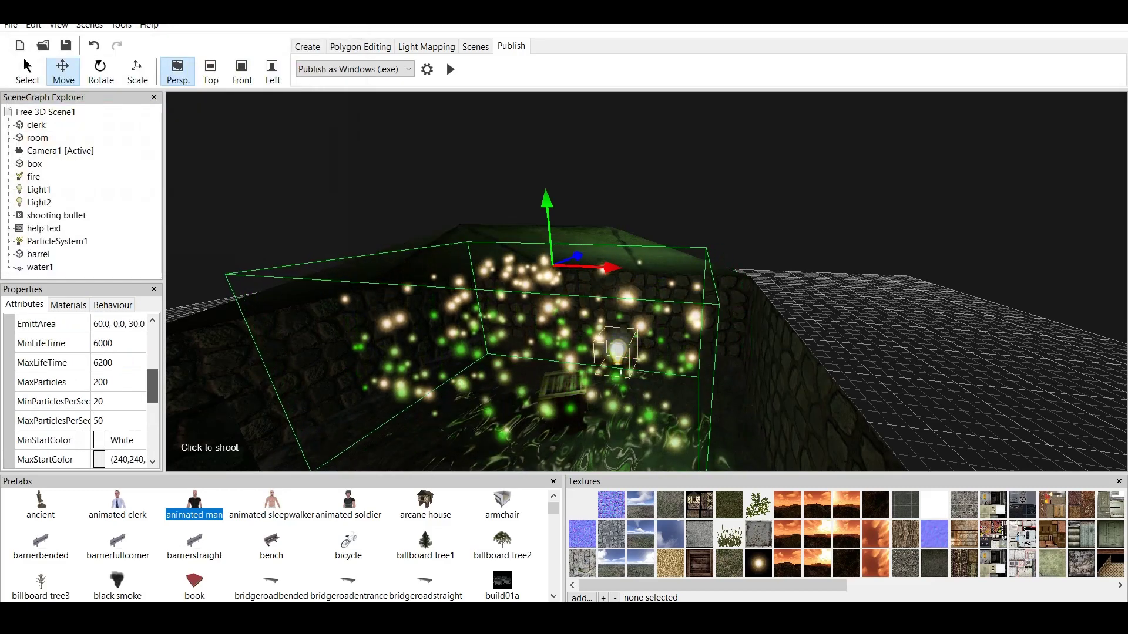
scroll(82, 388, "up", 3)
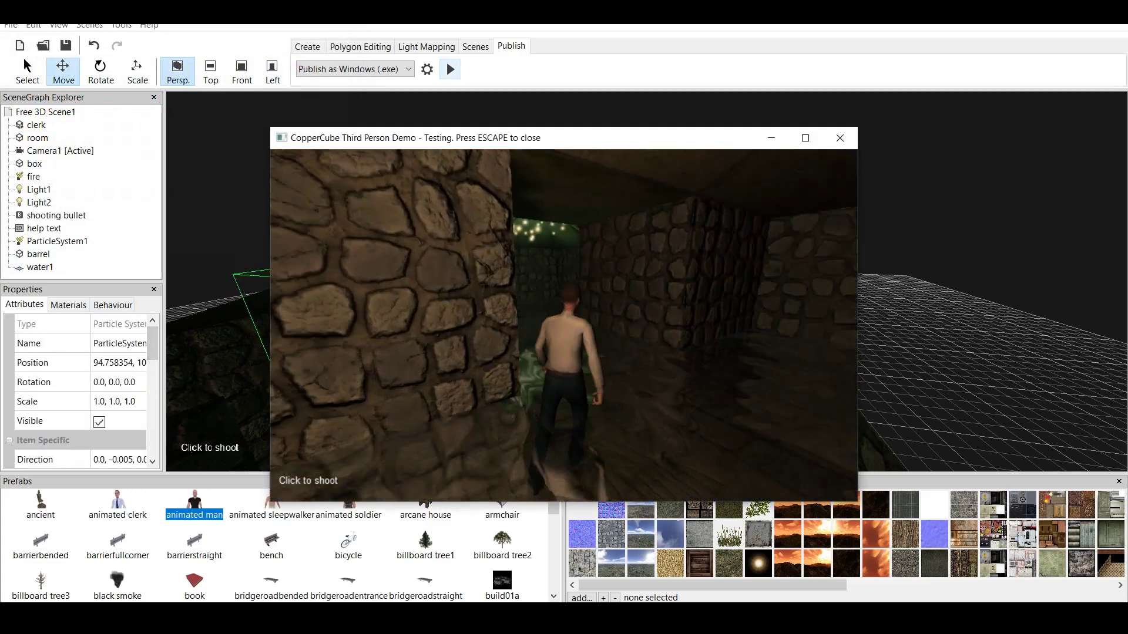
key("Up")
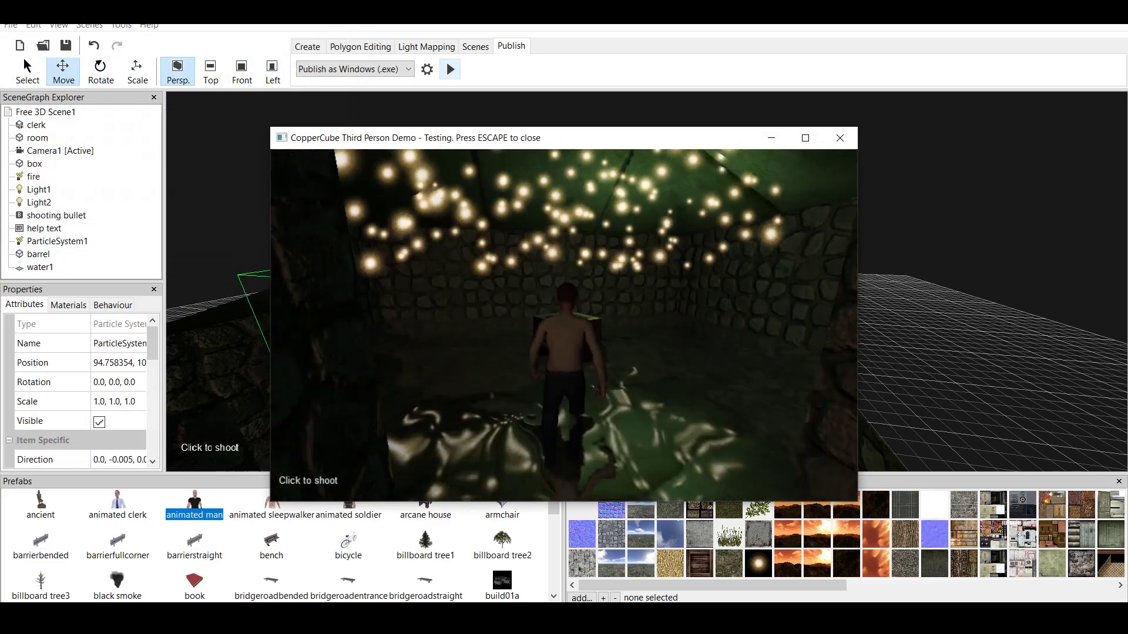
key("Right")
key("Left")
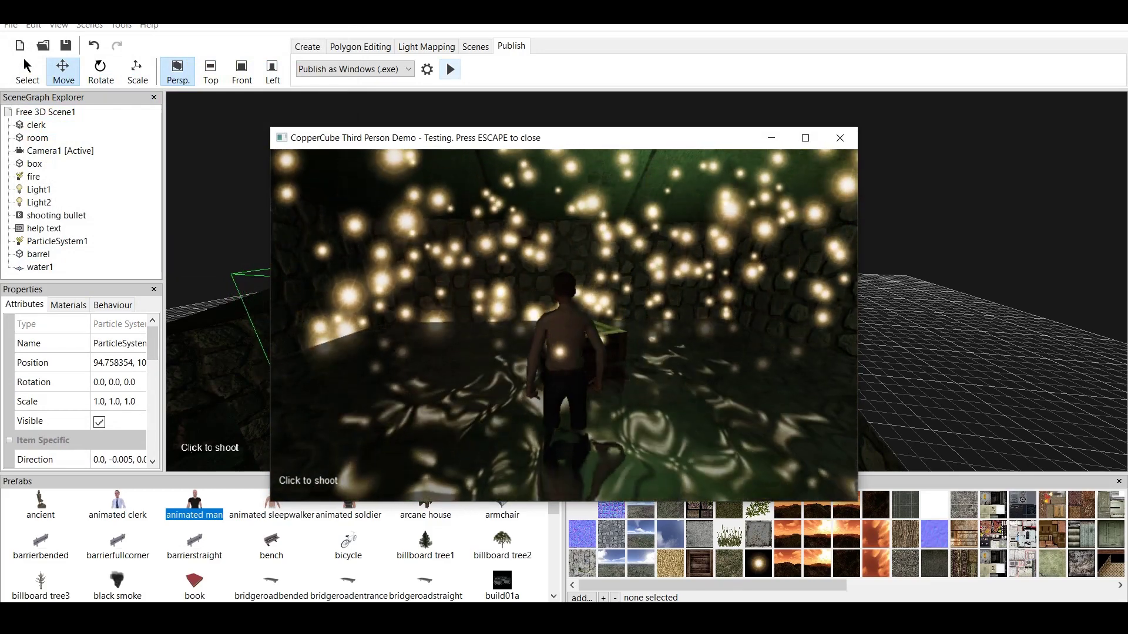
key("Down")
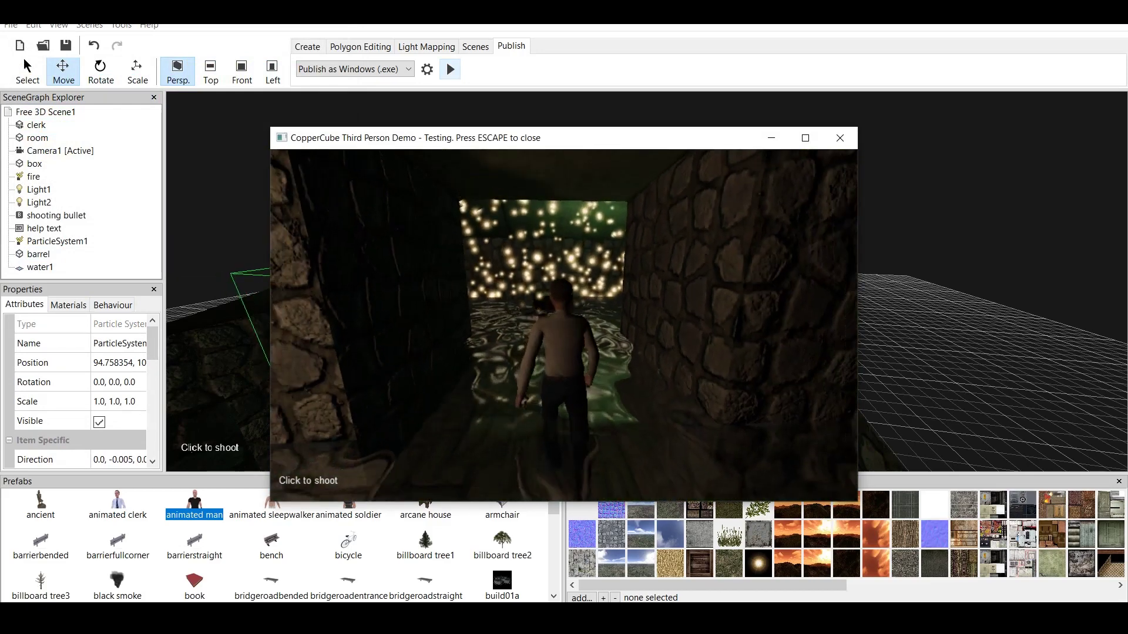
key("Down")
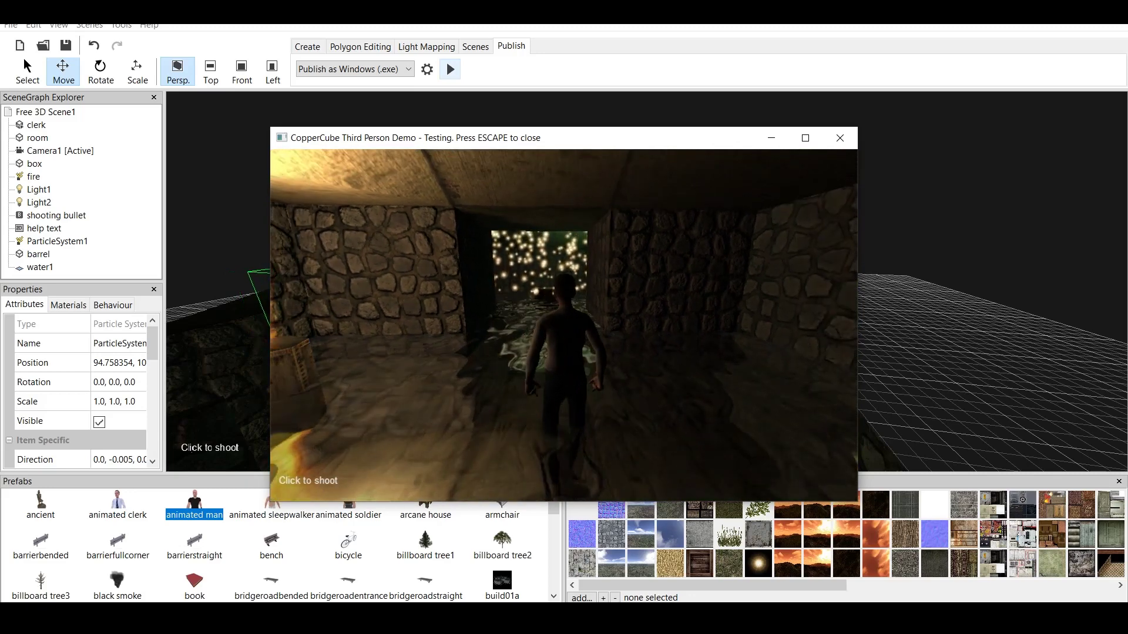
key("Escape")
Create a new 3D app and enlarge the 3D view by reducing the height of the Prefabs and Textures areas
key("alt+f")
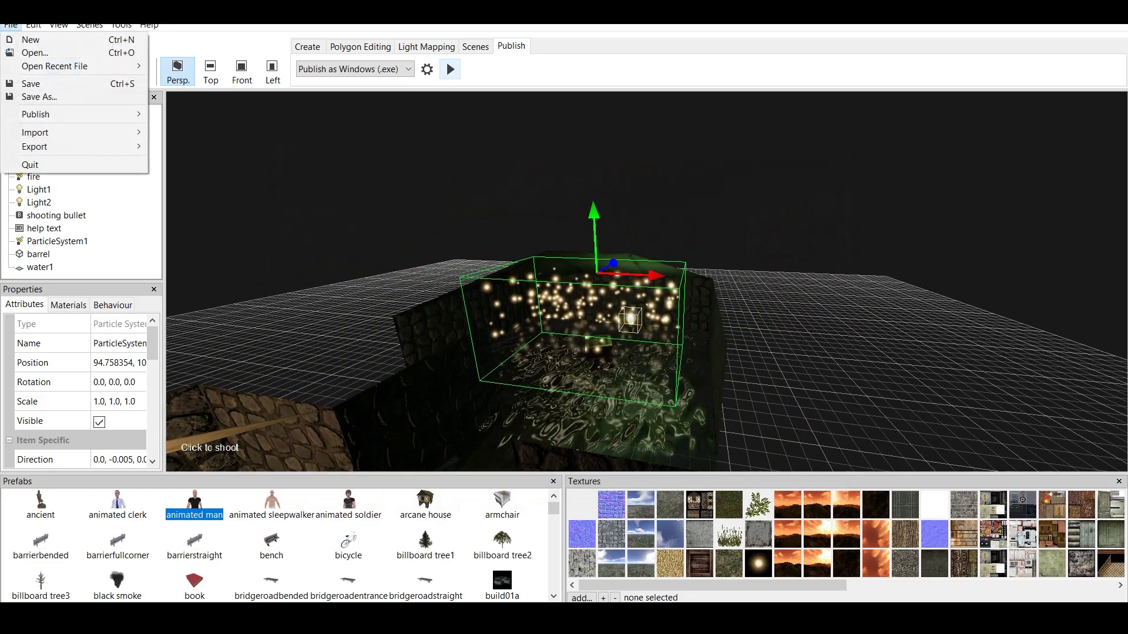
key("Return")
key("Return")
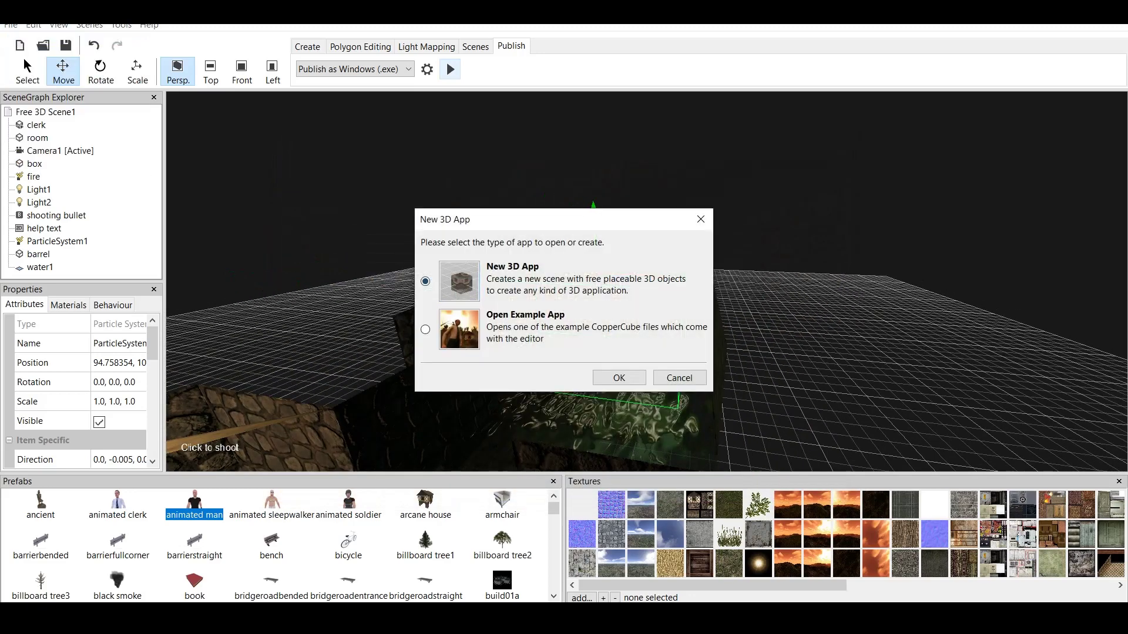
key("Return")
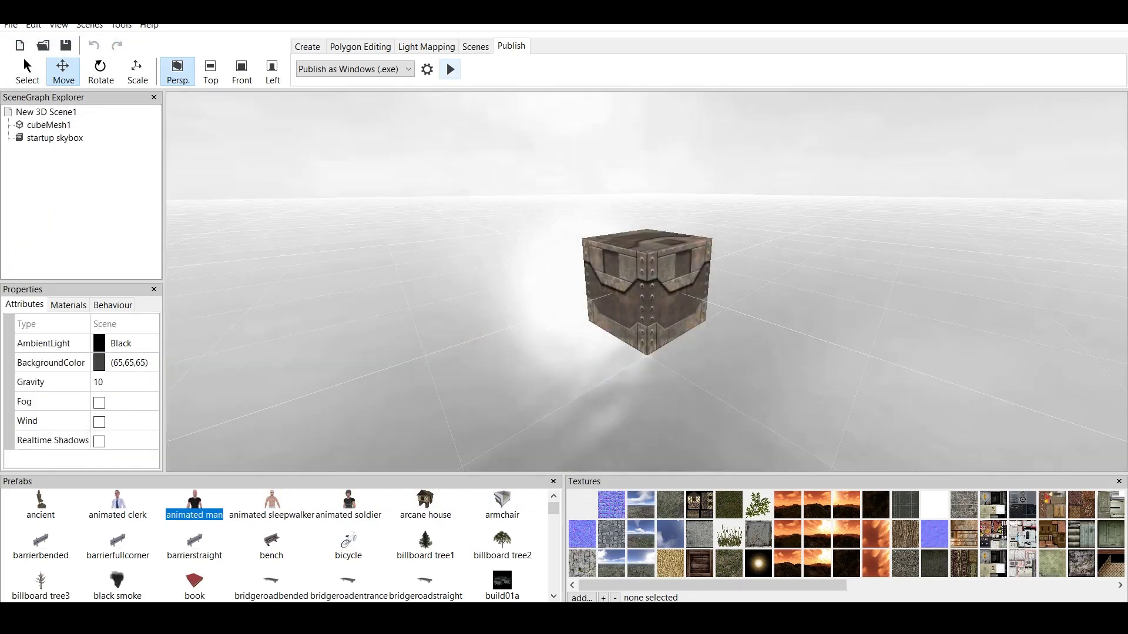
left_click_drag(646, 474, 646, 537)
left_click(53, 354)
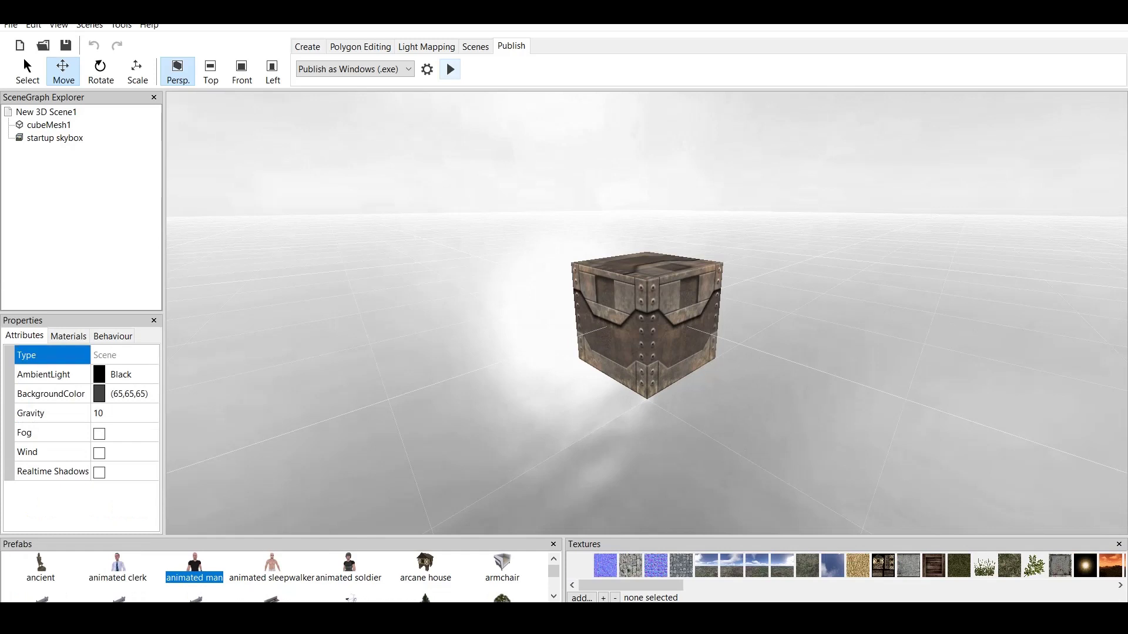